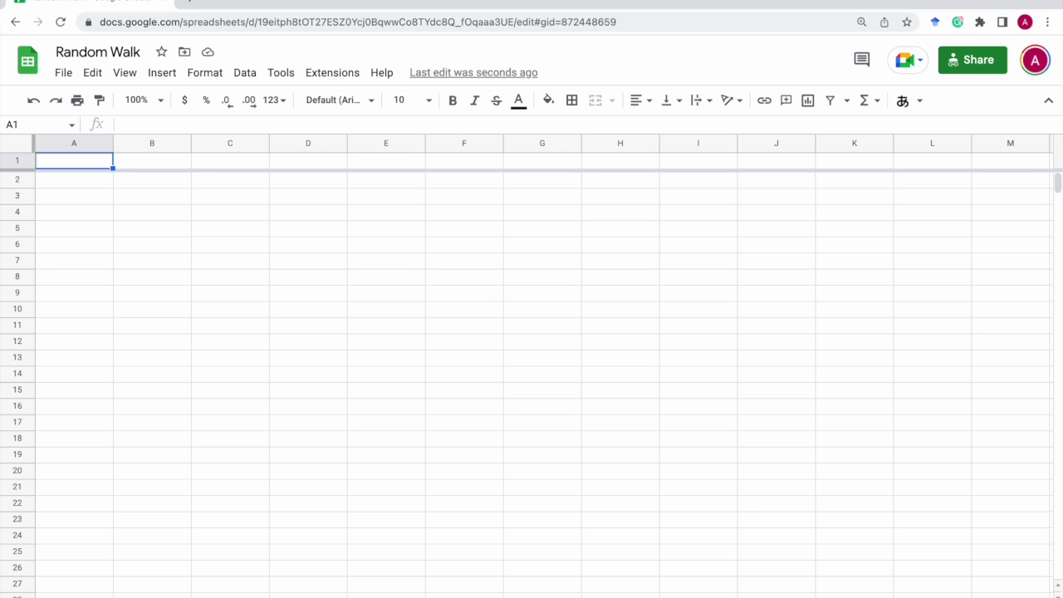
# - On the empty sheet, enter the heading 'Parameters' in A1 and zoom in
pyautogui.hotkey('ctrl', 'shift', 'pagedown')
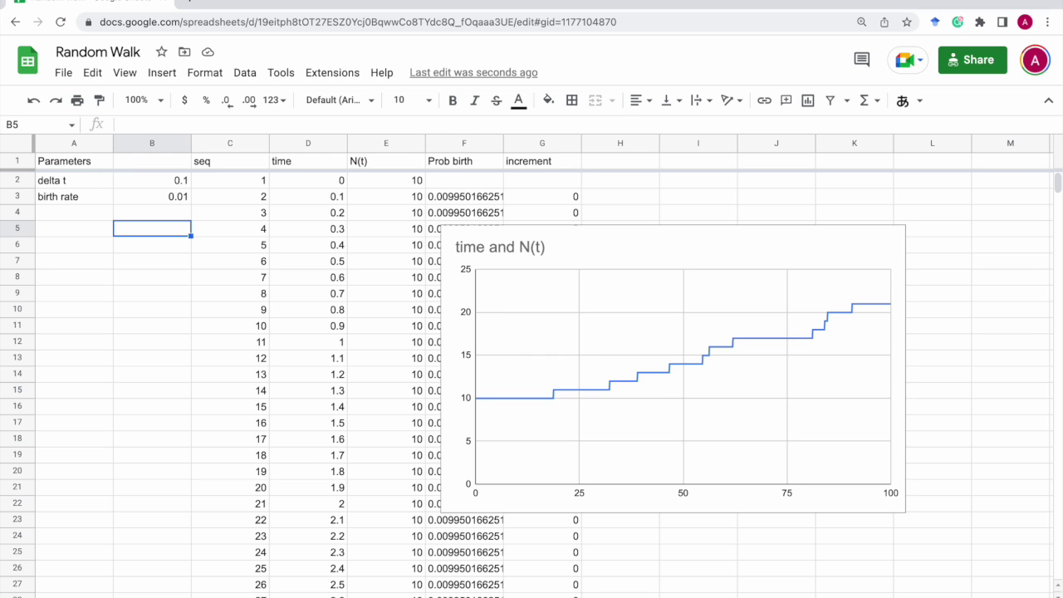
pyautogui.hotkey('ctrl', 'shift', 'pagedown')
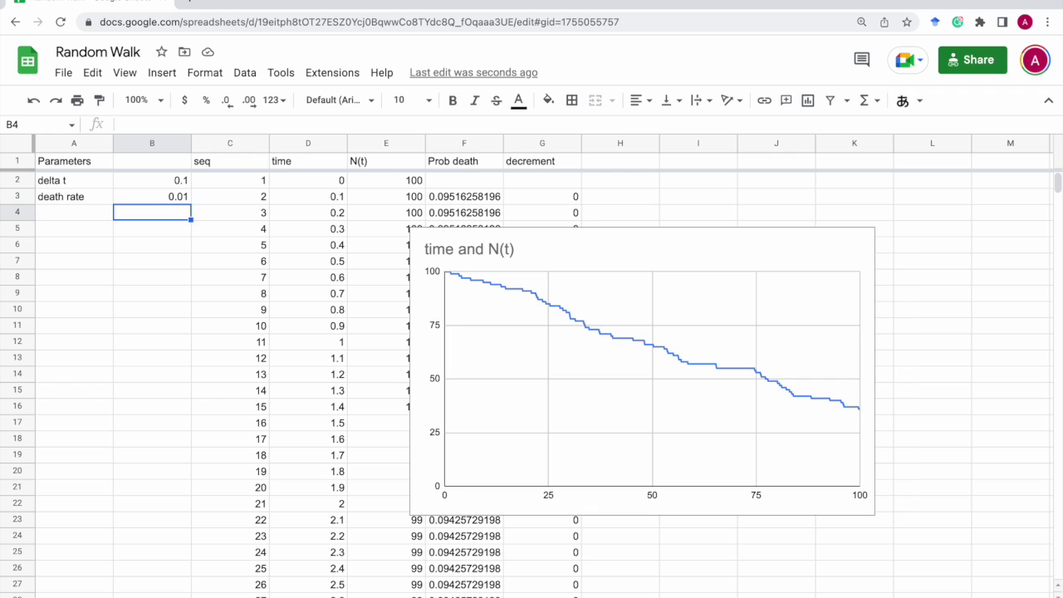
pyautogui.hotkey('ctrl', 'shift', 'pagedown')
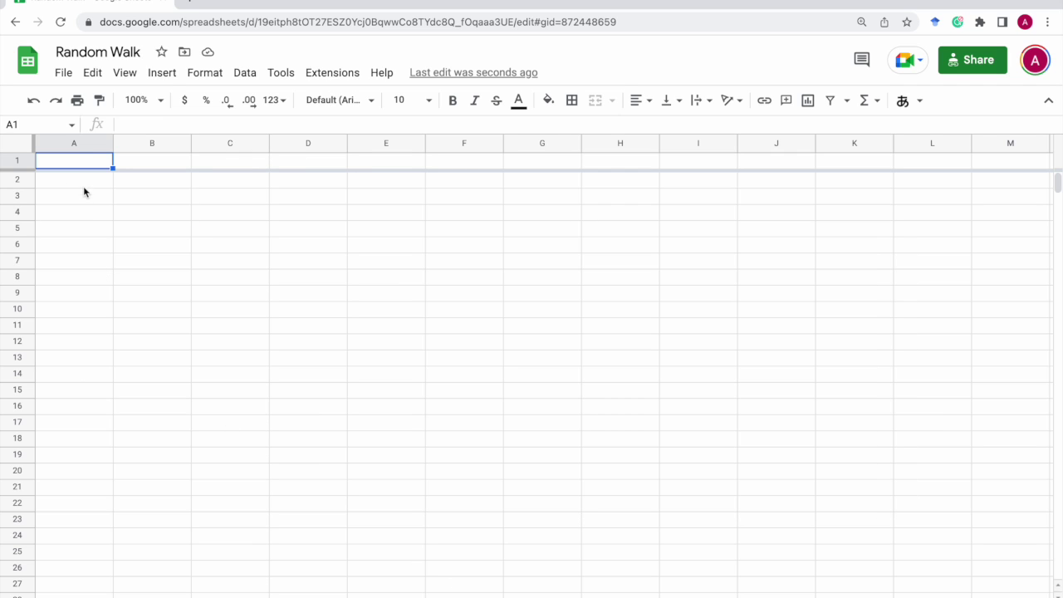
pyautogui.write('Parameters')
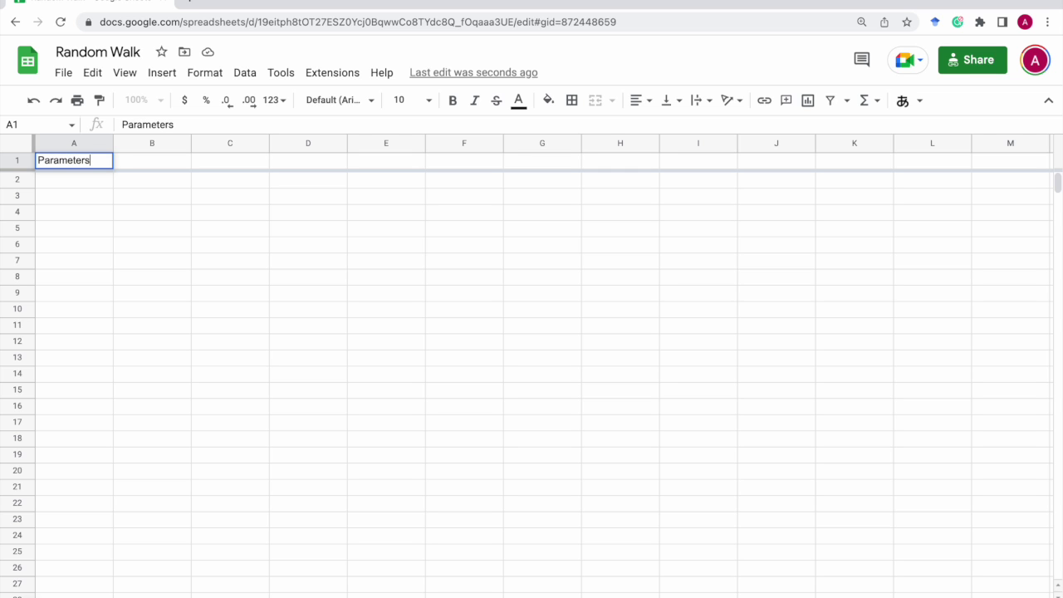
pyautogui.press('Return')
pyautogui.hotkey('ctrl', '+')
pyautogui.hotkey('ctrl', '+')
pyautogui.hotkey('ctrl', '+')
pyautogui.hotkey('ctrl', '+')
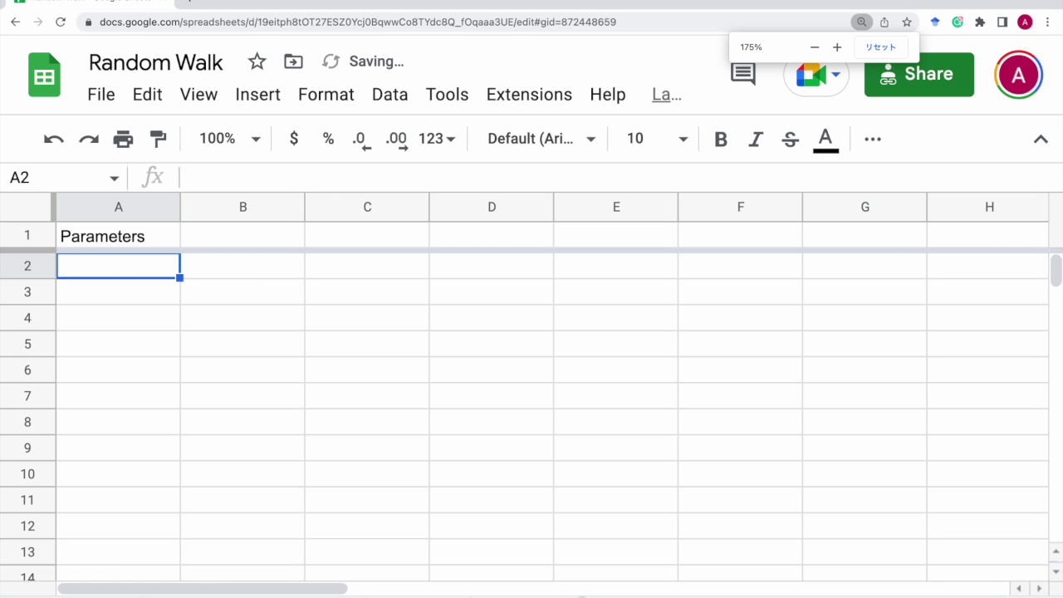
# - Enter the labels delta t and birth rate with values 0.1 and 0.1
pyautogui.write('delta t')
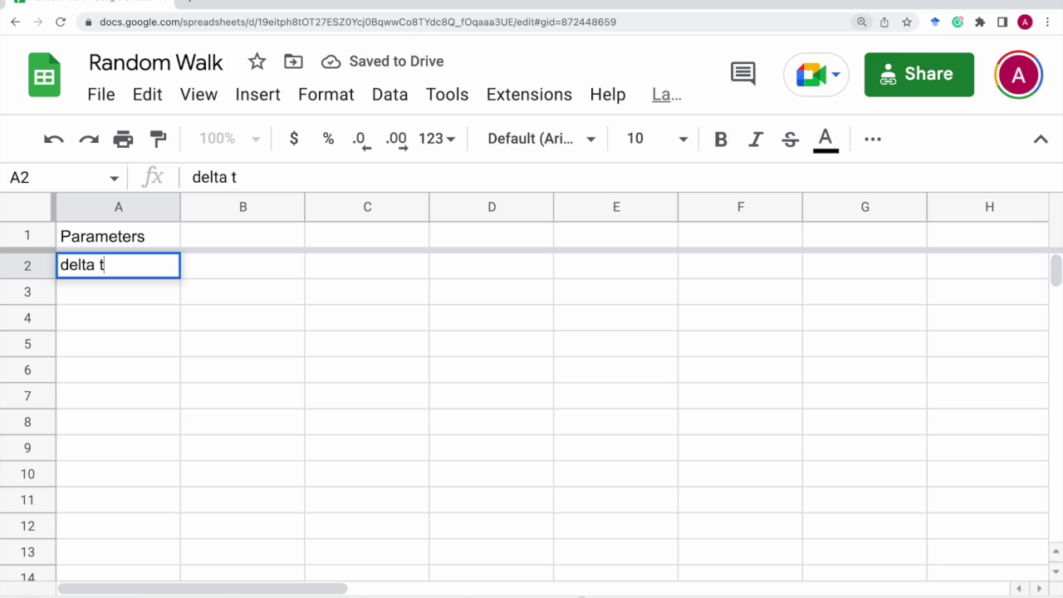
pyautogui.press('Tab')
pyautogui.write('0.1')
pyautogui.press('Return')
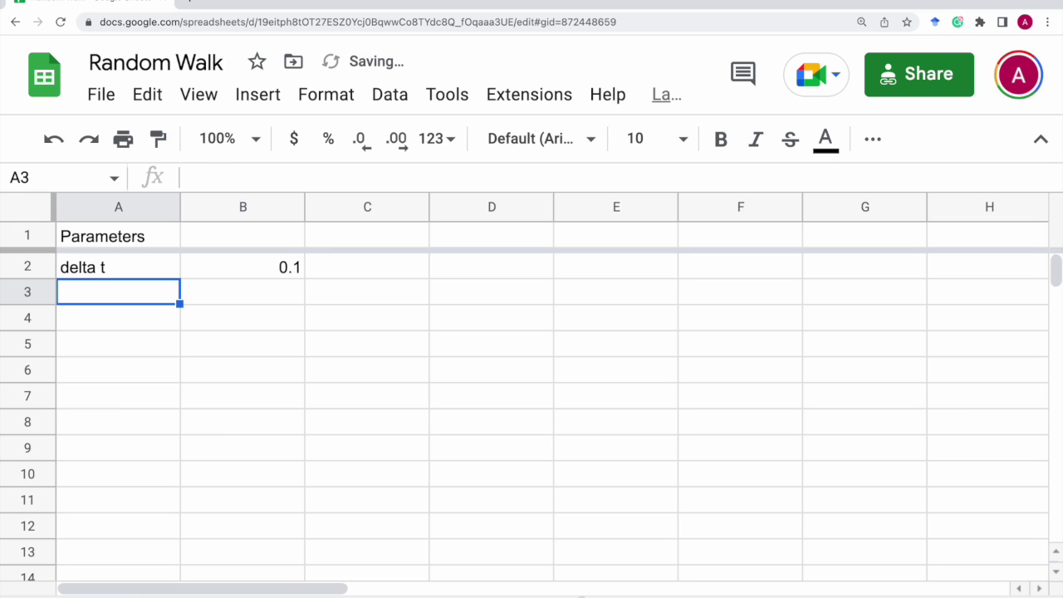
pyautogui.write('b')
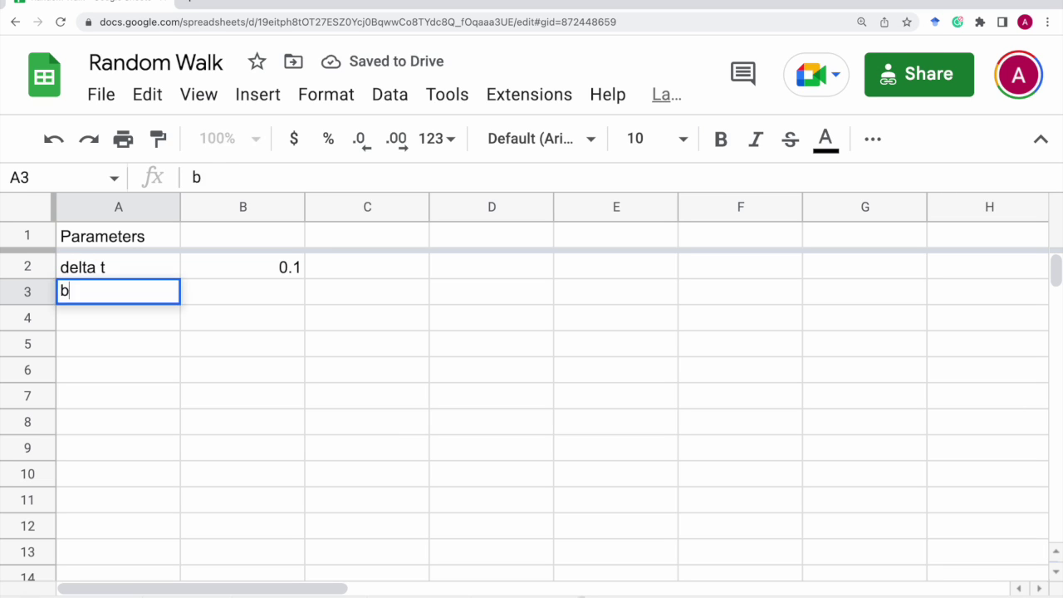
pyautogui.write('irth rate')
pyautogui.press('Tab')
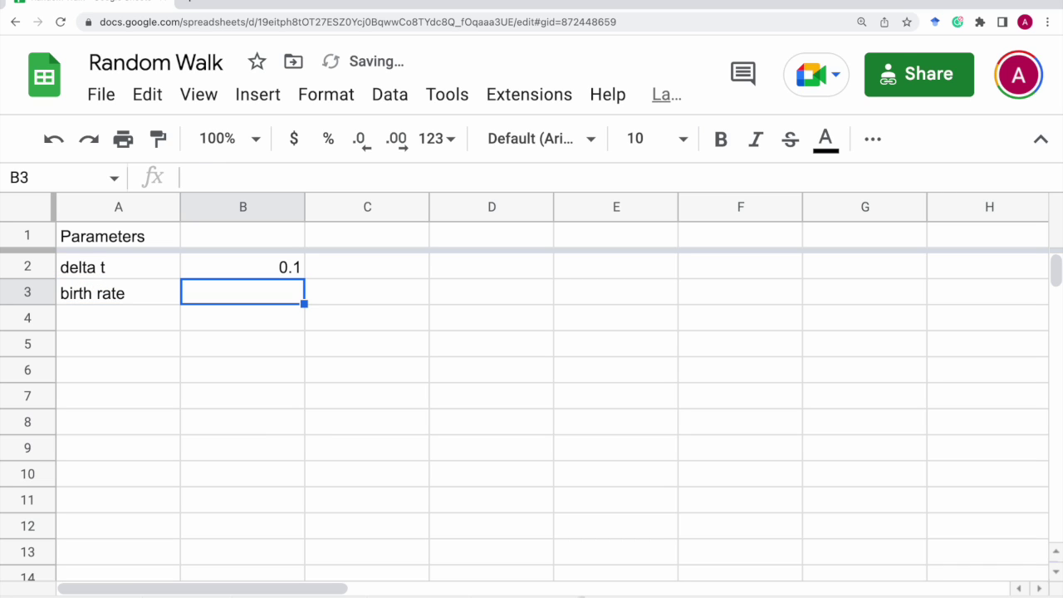
pyautogui.write('0.1')
pyautogui.press('Return')
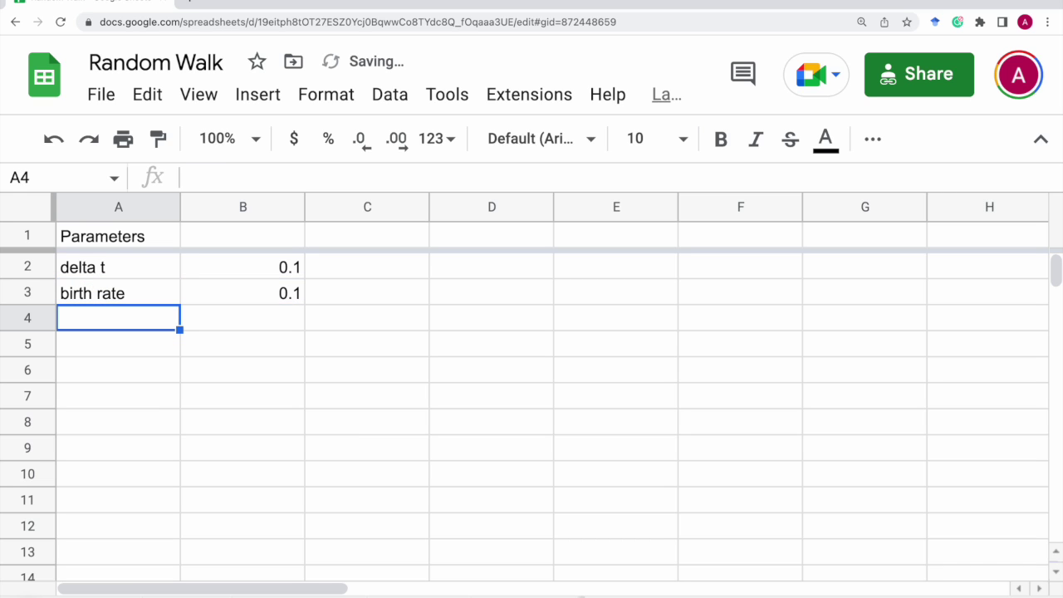
# - Add the death rate label with value 0.09
pyautogui.write('death rate')
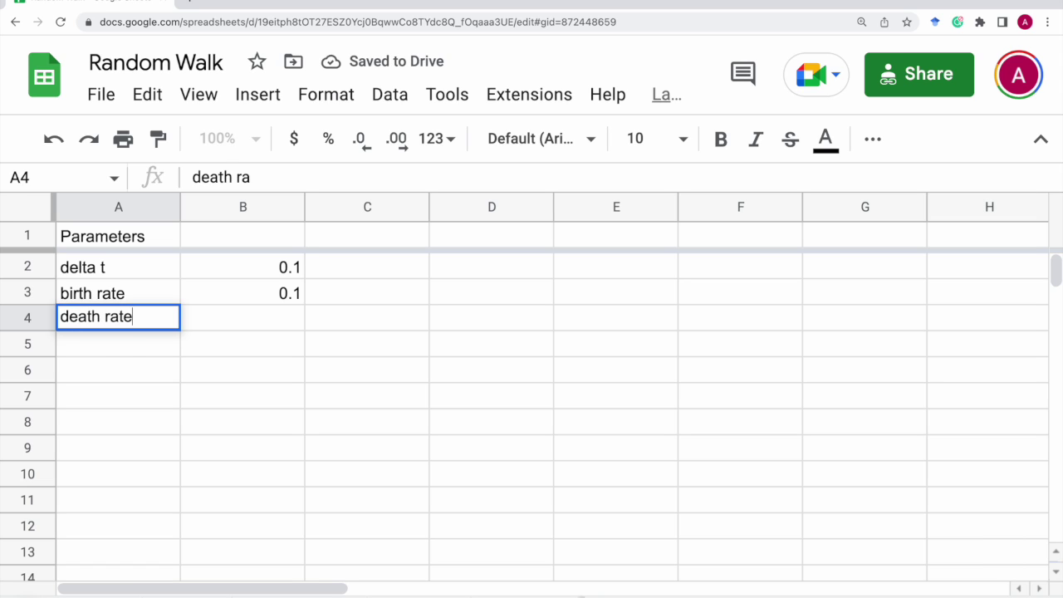
pyautogui.press('Tab')
pyautogui.write('0.0')
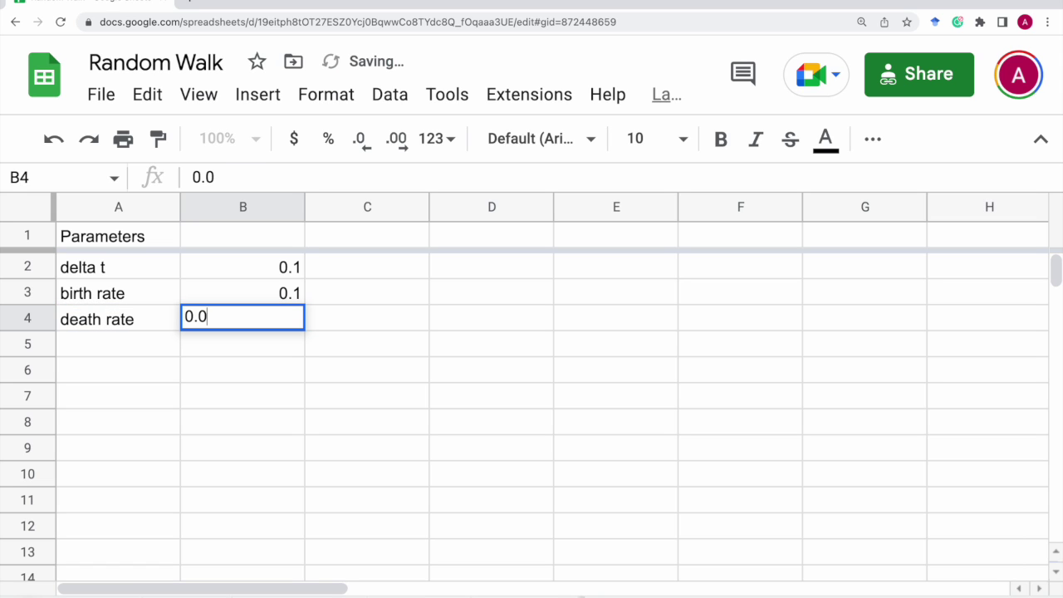
pyautogui.write('9')
pyautogui.press('Tab')
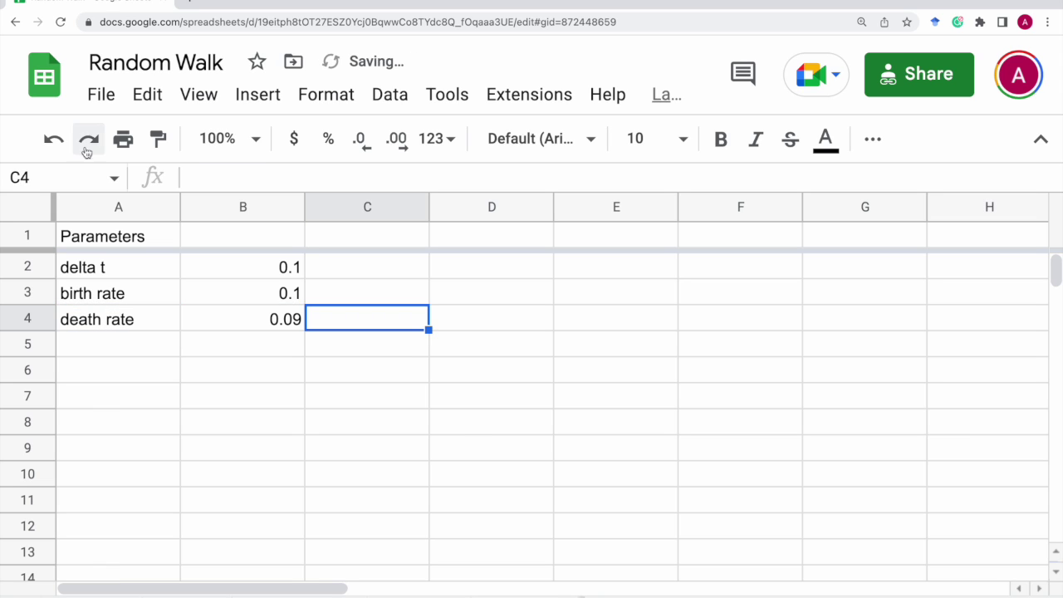
pyautogui.click(359, 230)
# - Head column C 'seq' and fill it with =SEQUENCE(1001)
pyautogui.write('seq')
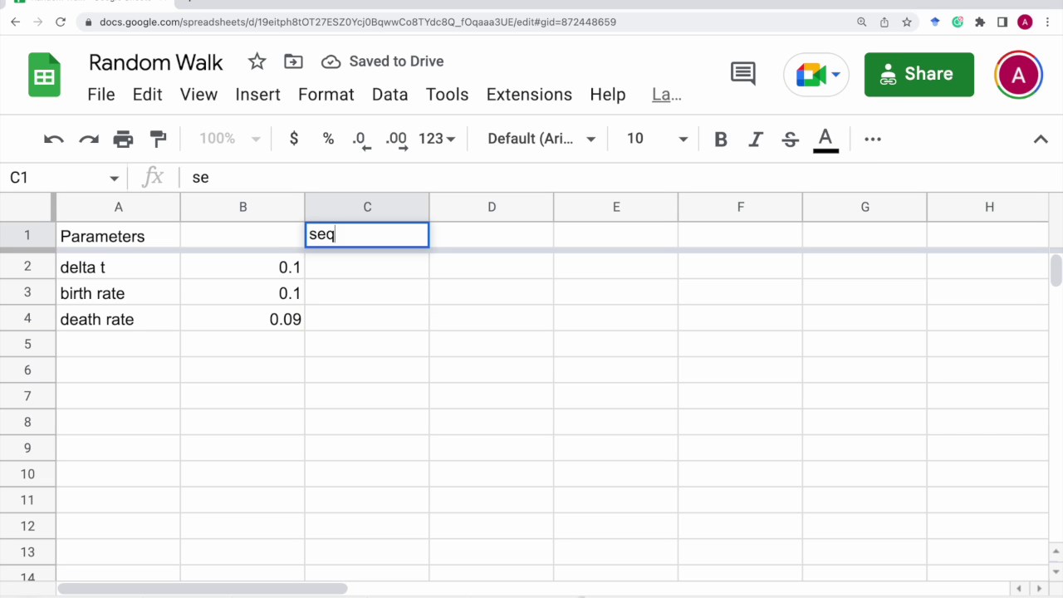
pyautogui.press('Return')
pyautogui.write('=se')
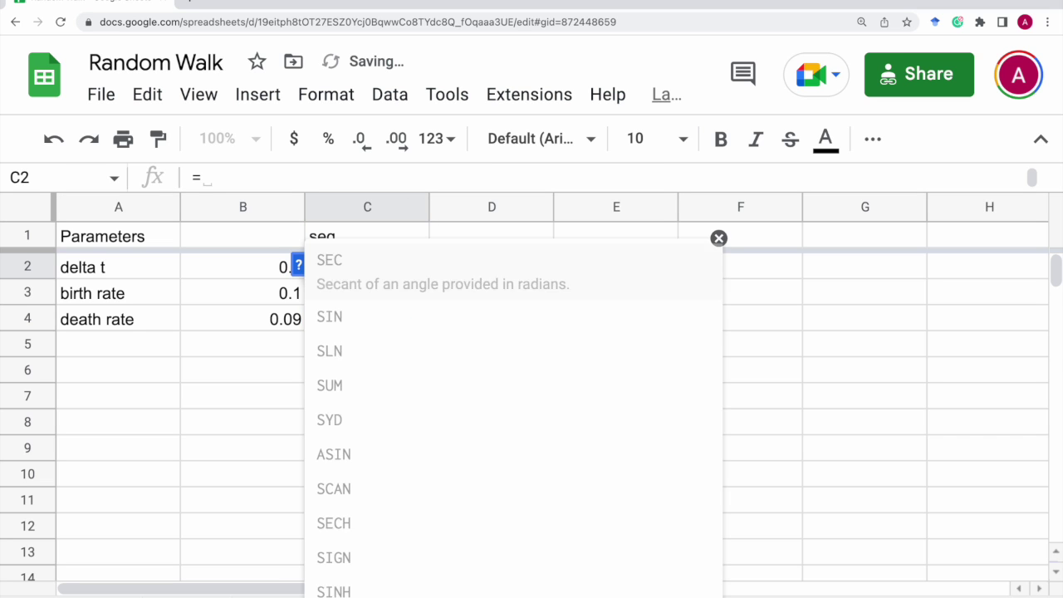
pyautogui.write('quence')
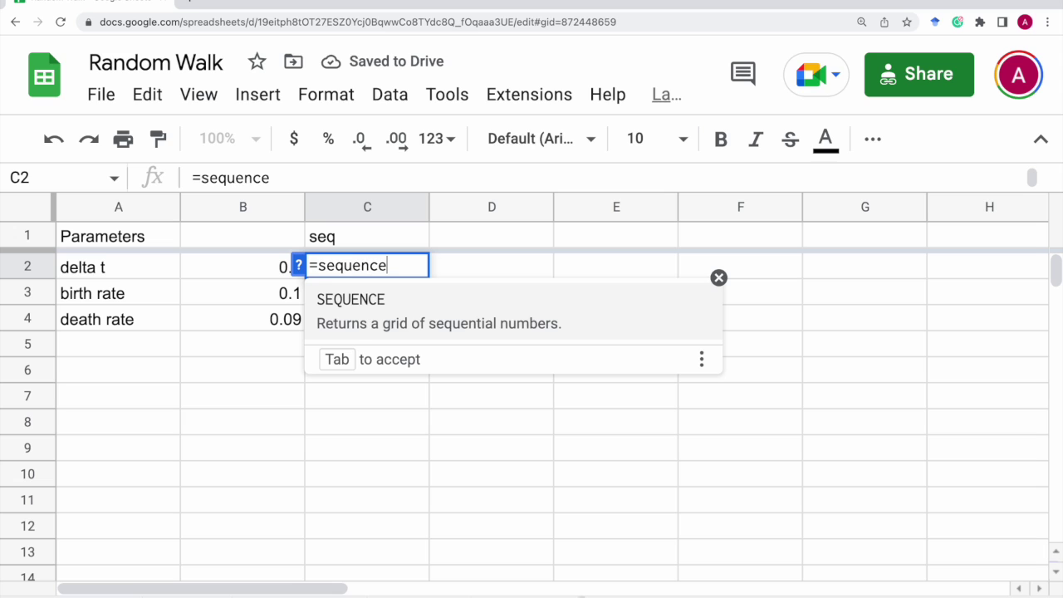
pyautogui.write('(1001)')
pyautogui.press('Return')
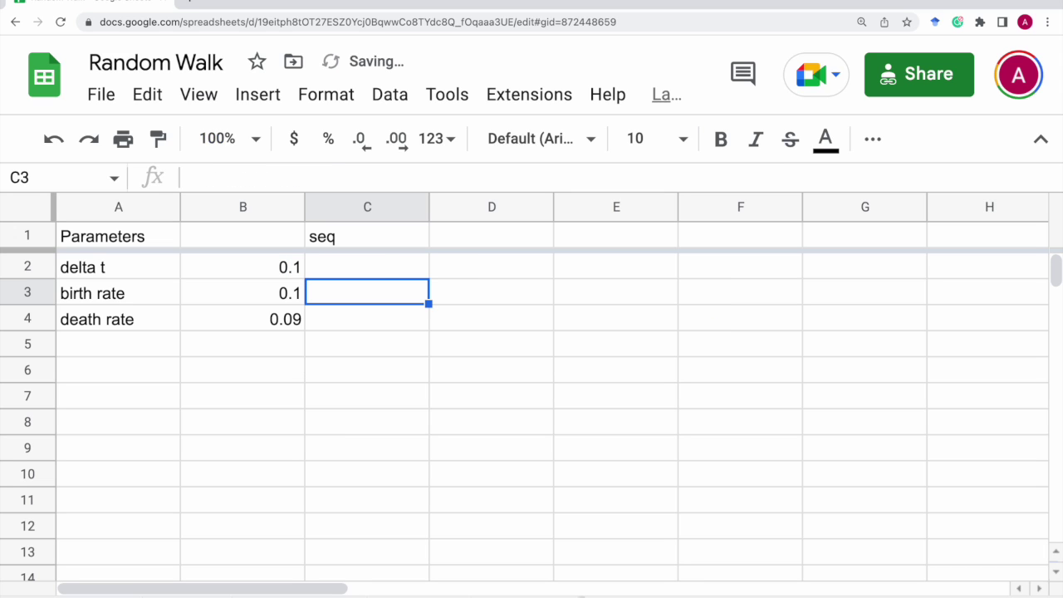
# - Head column D 'time' with D2 =(C2-1)*$B$2 auto-filled down the column
pyautogui.click(478, 236)
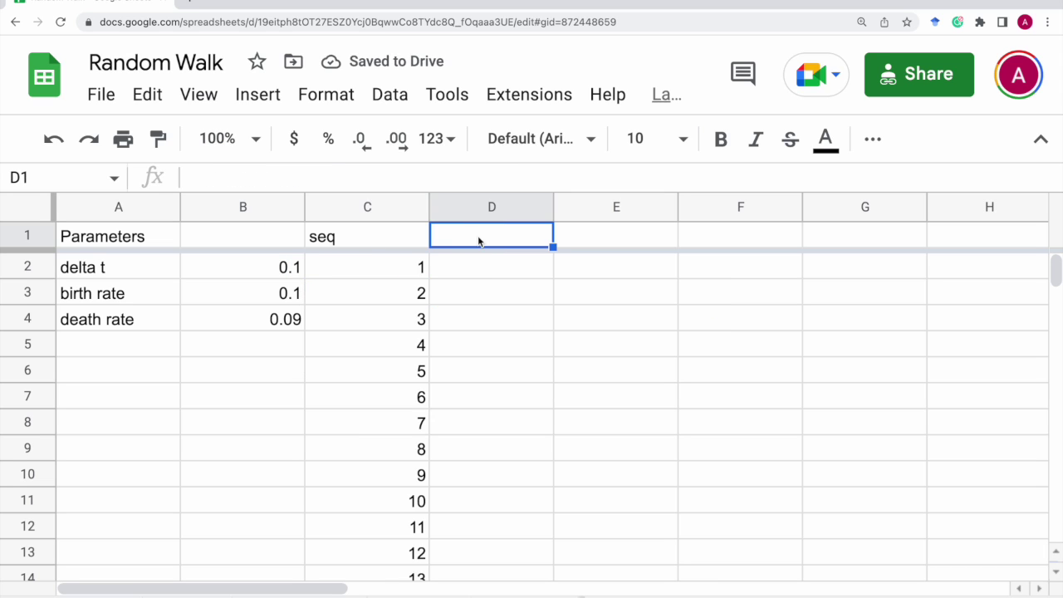
pyautogui.write('time')
pyautogui.press('Return')
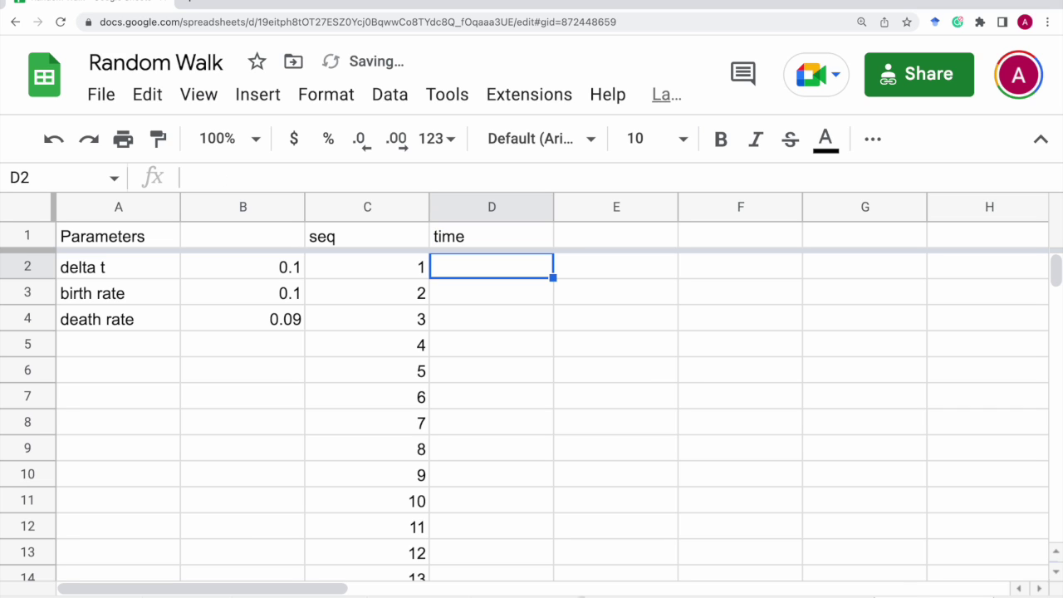
pyautogui.write('=(')
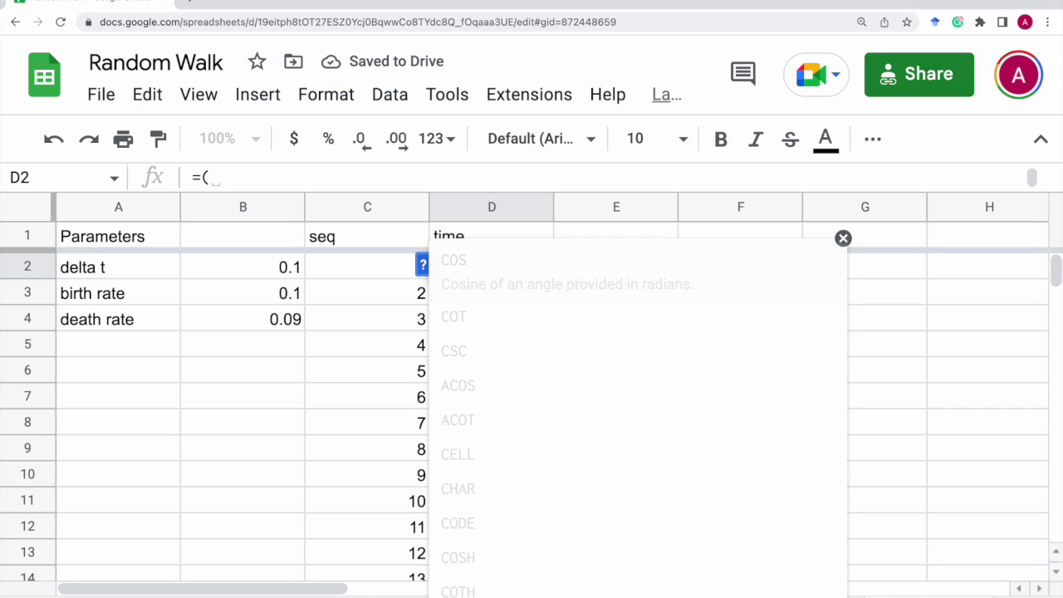
pyautogui.write('C2-1)*$D')
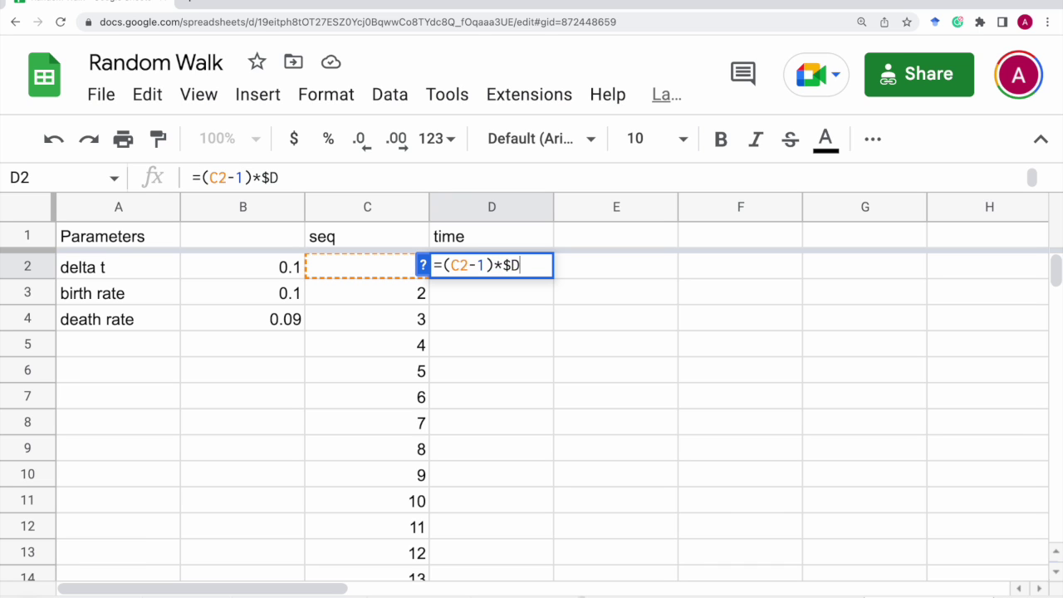
pyautogui.press('BackSpace')
pyautogui.write('B$2')
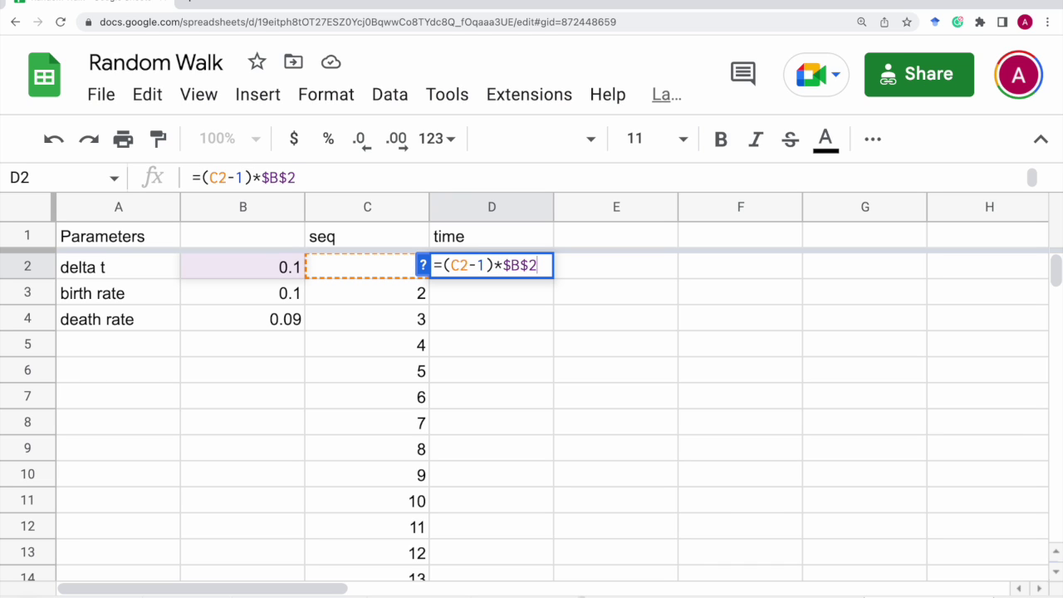
pyautogui.press('Return')
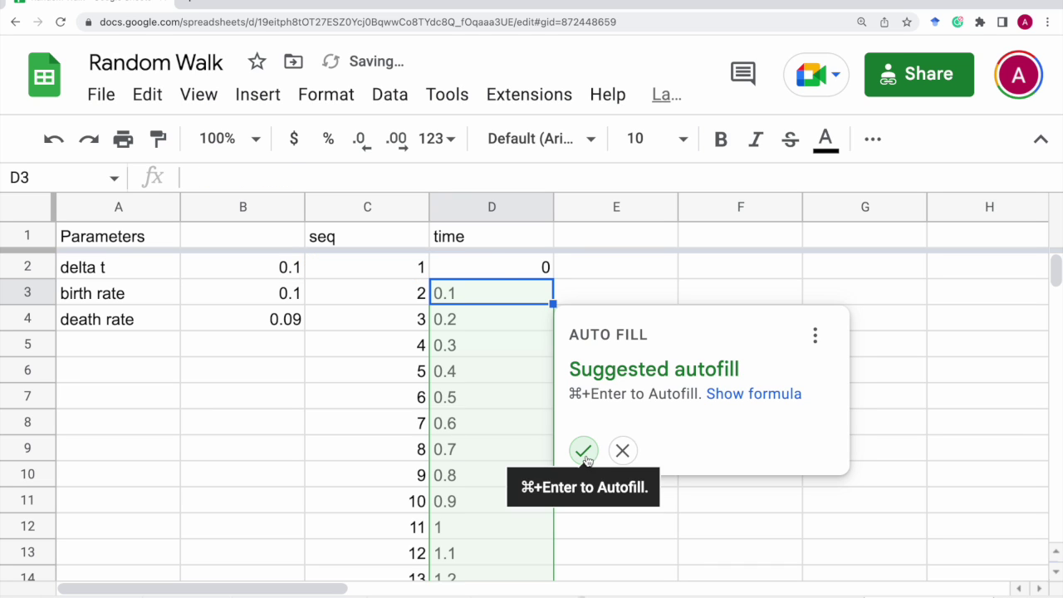
pyautogui.click(585, 453)
# - Head column E 'N(t)' with a starting value of 100 in E2
pyautogui.click(623, 235)
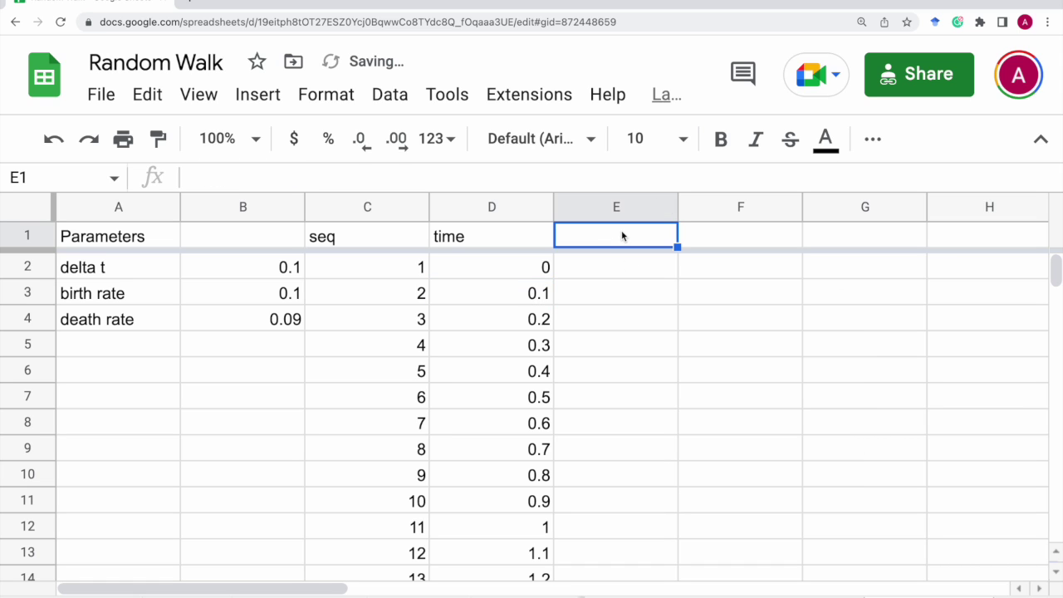
pyautogui.write('N(t)')
pyautogui.press('Return')
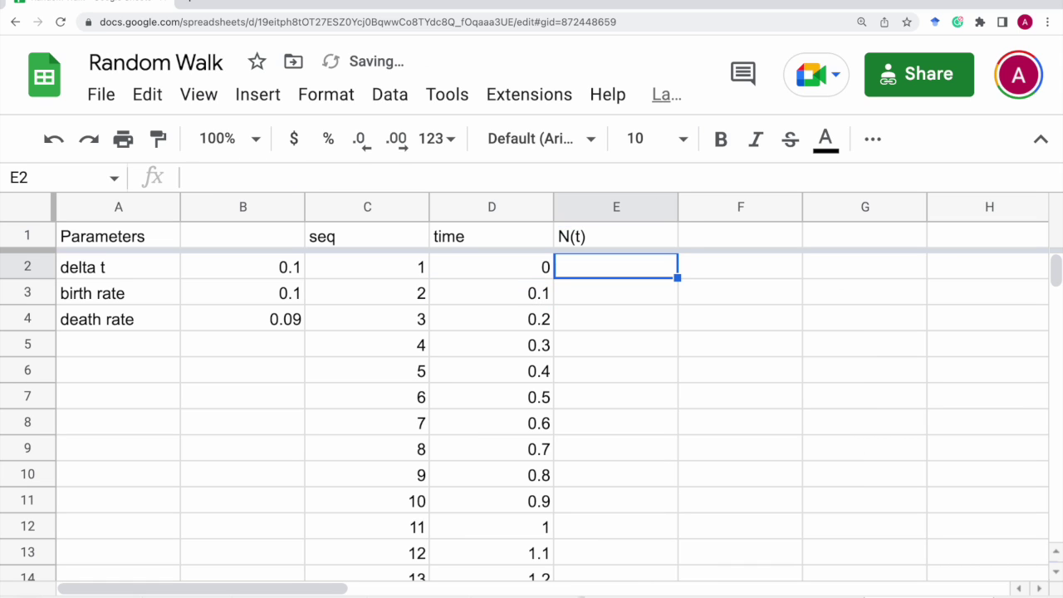
pyautogui.write('100')
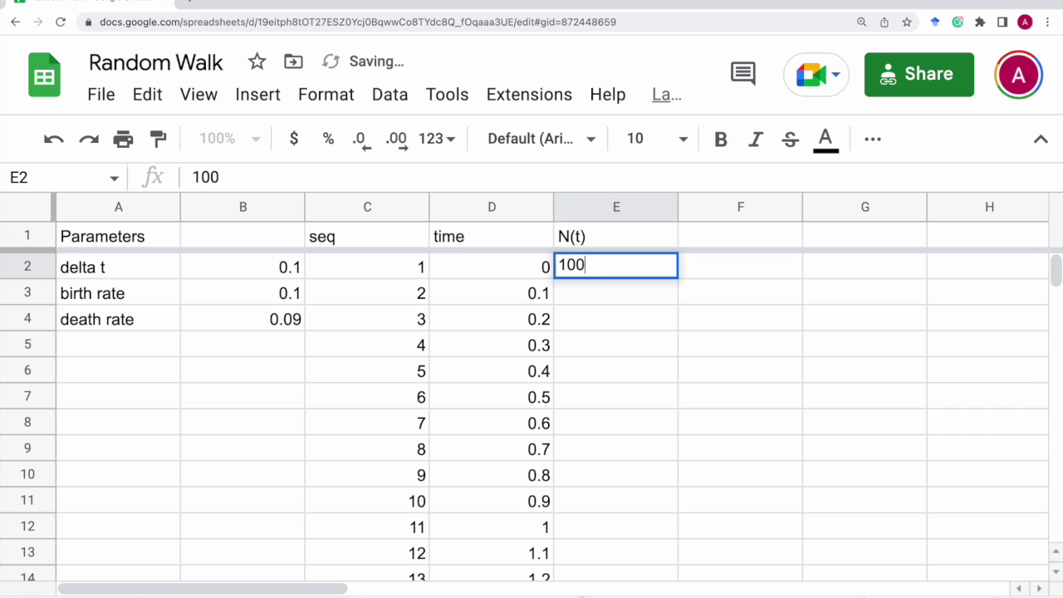
pyautogui.press('Return')
# - Head column F 'P(death)' and begin F3 with =($B$4/($B$3 for the death-rate ratio
pyautogui.click(758, 236)
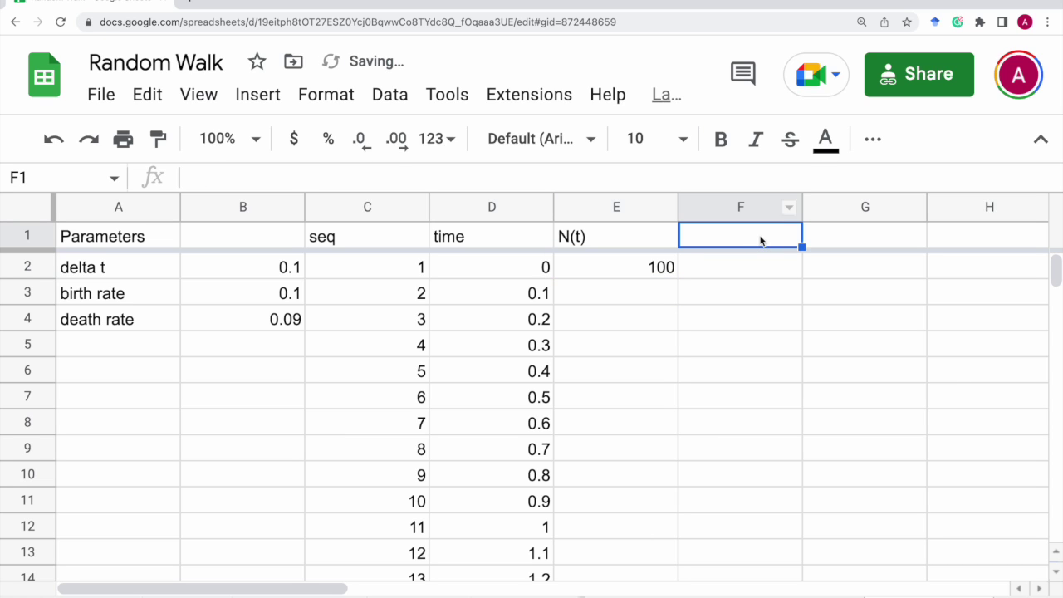
pyautogui.write('P')
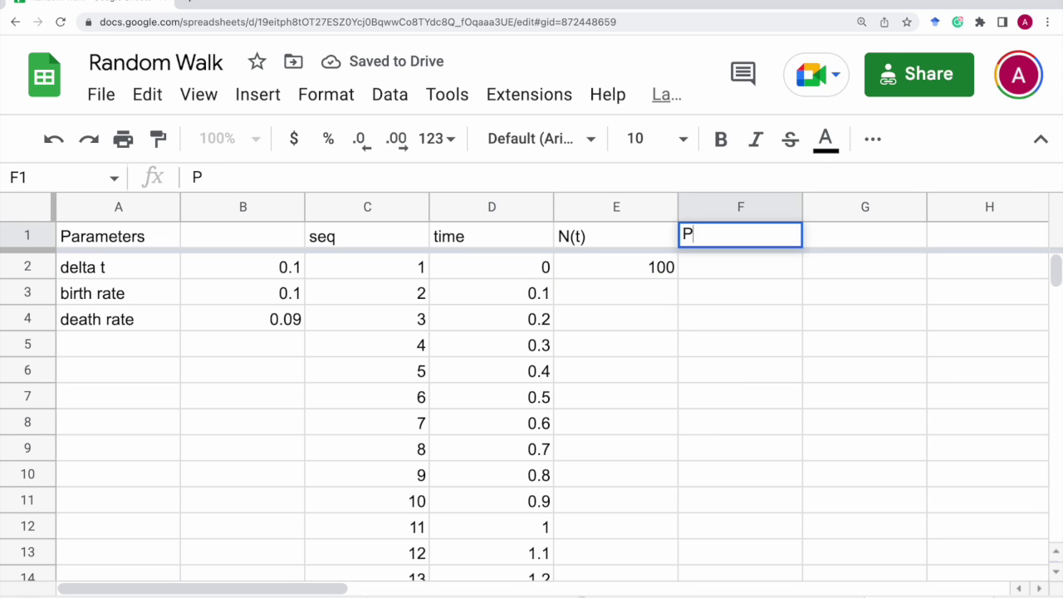
pyautogui.write('(death)')
pyautogui.press('Return')
pyautogui.click(740, 292)
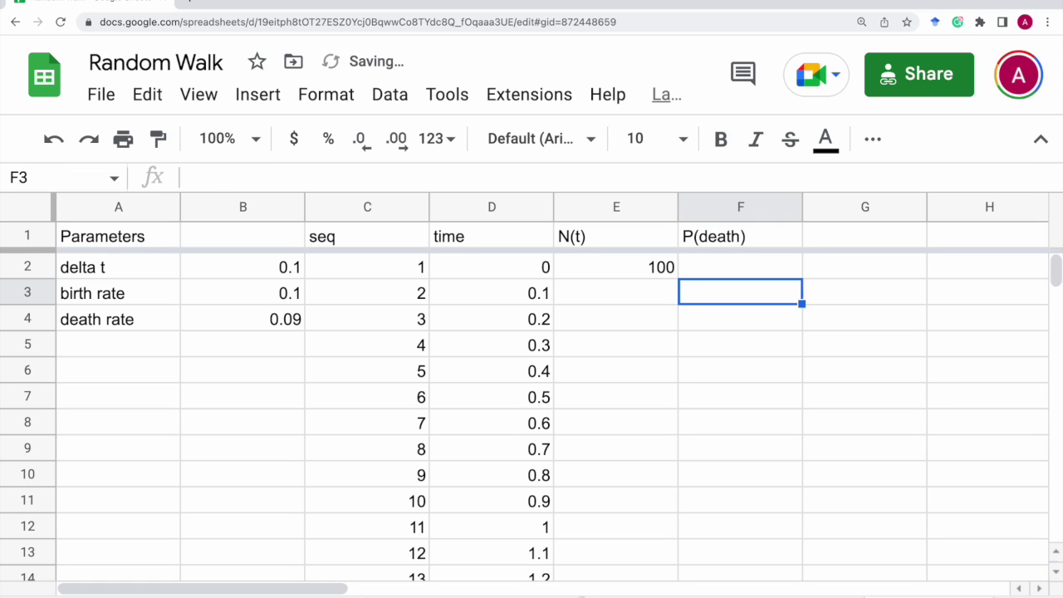
pyautogui.write('=1')
pyautogui.press('BackSpace')
pyautogui.write('(')
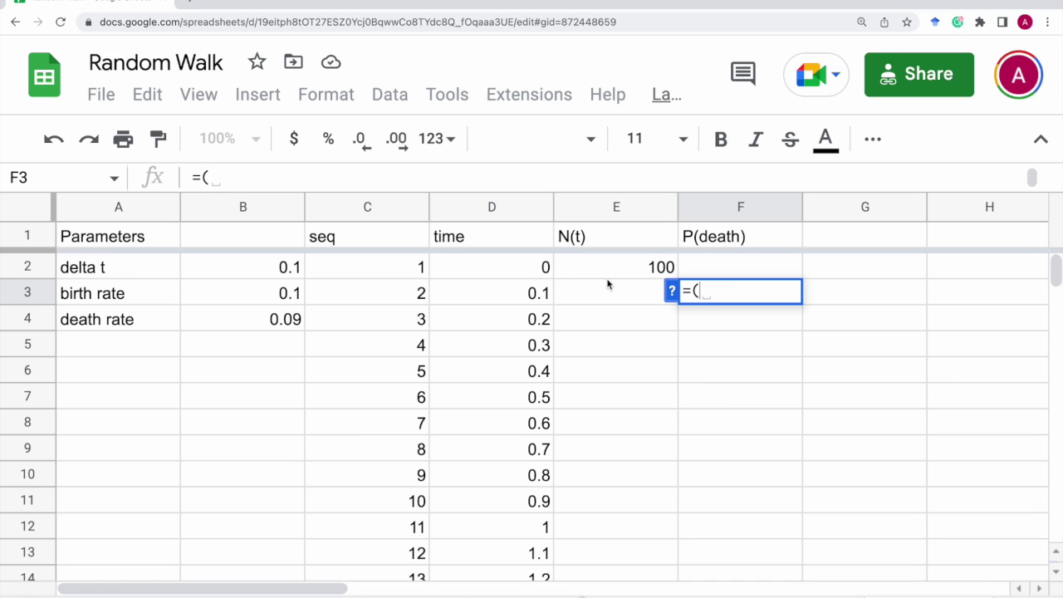
pyautogui.write('$B$')
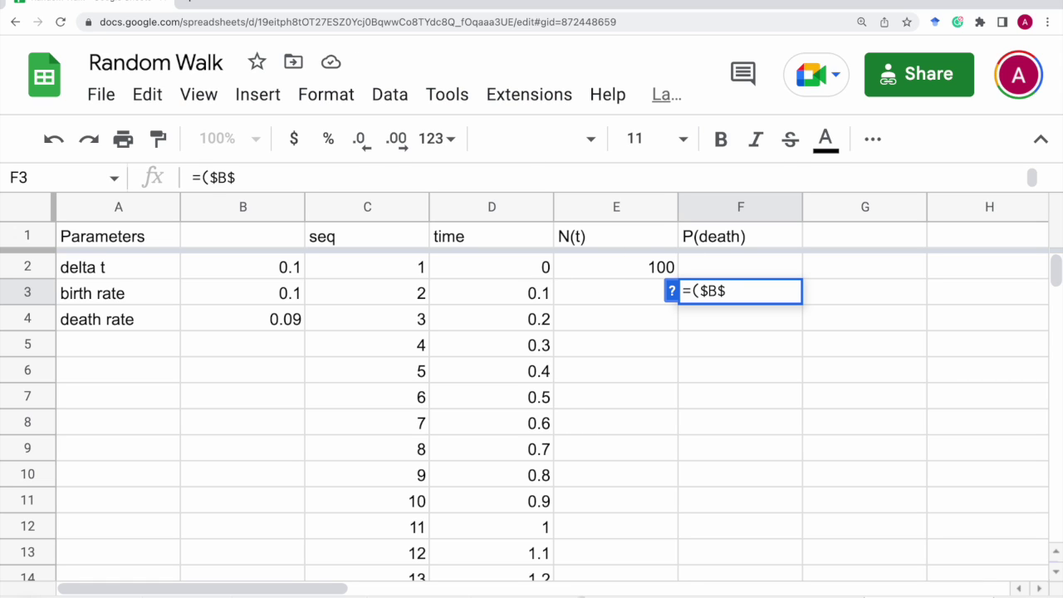
pyautogui.write('3')
pyautogui.press('BackSpace')
pyautogui.write('4')
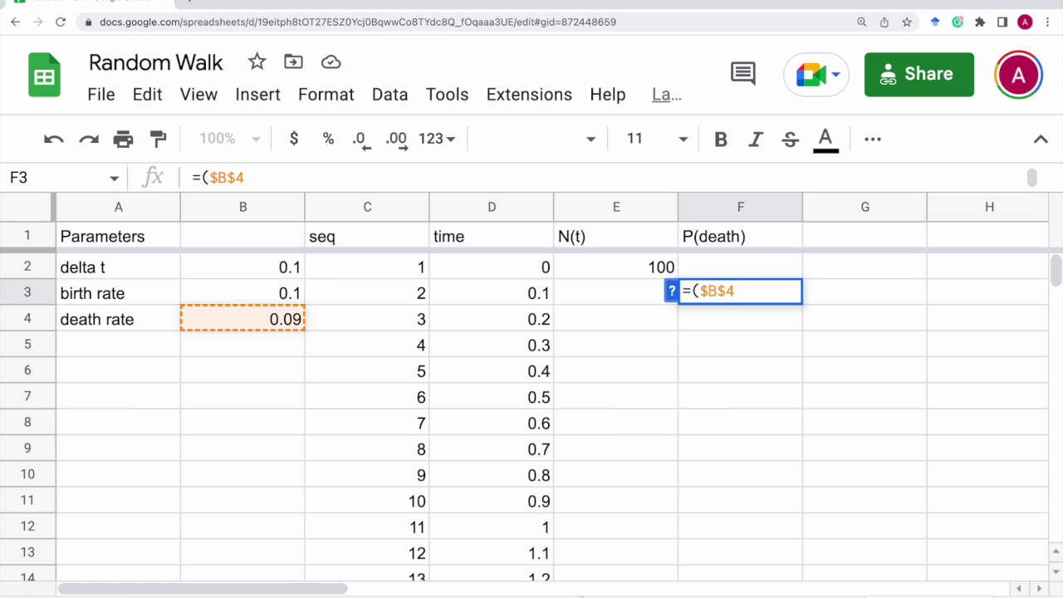
pyautogui.write('/(')
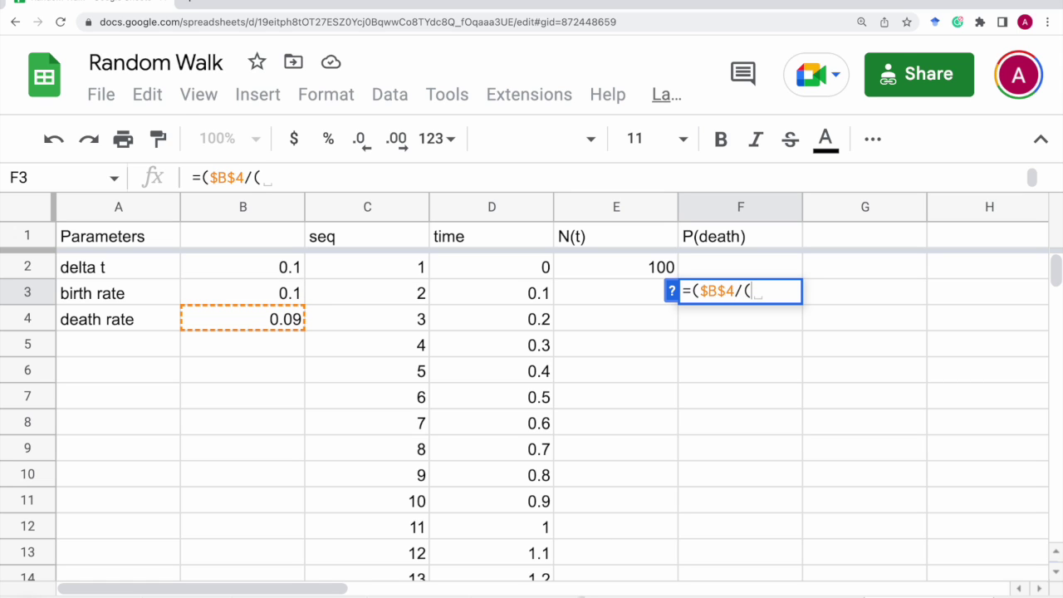
pyautogui.write('$B$')
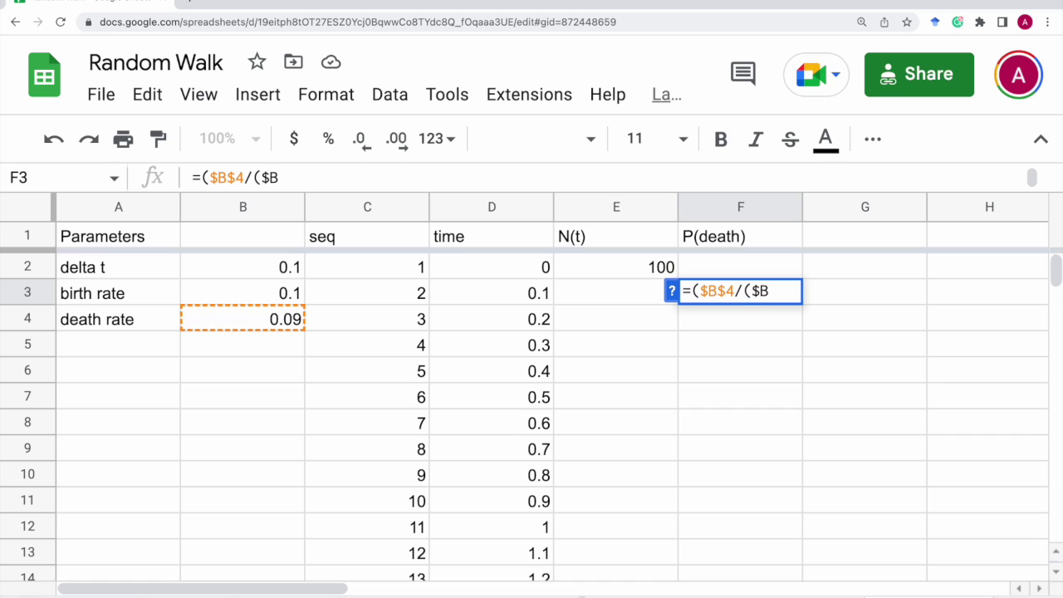
pyautogui.write('3')
# - Finish F3 as ...+$B$4))*(1-exp(-($B$3+$B$4)*$B$2*$E2)), giving 0.4028359172
pyautogui.press('BackSpace')
pyautogui.write('$3+$B$')
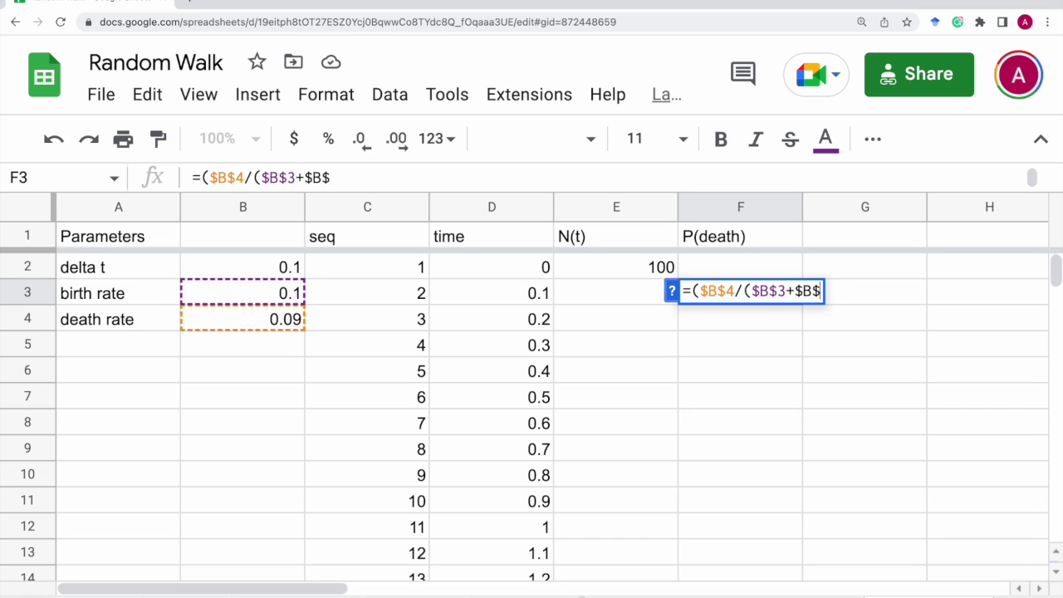
pyautogui.write('4))*')
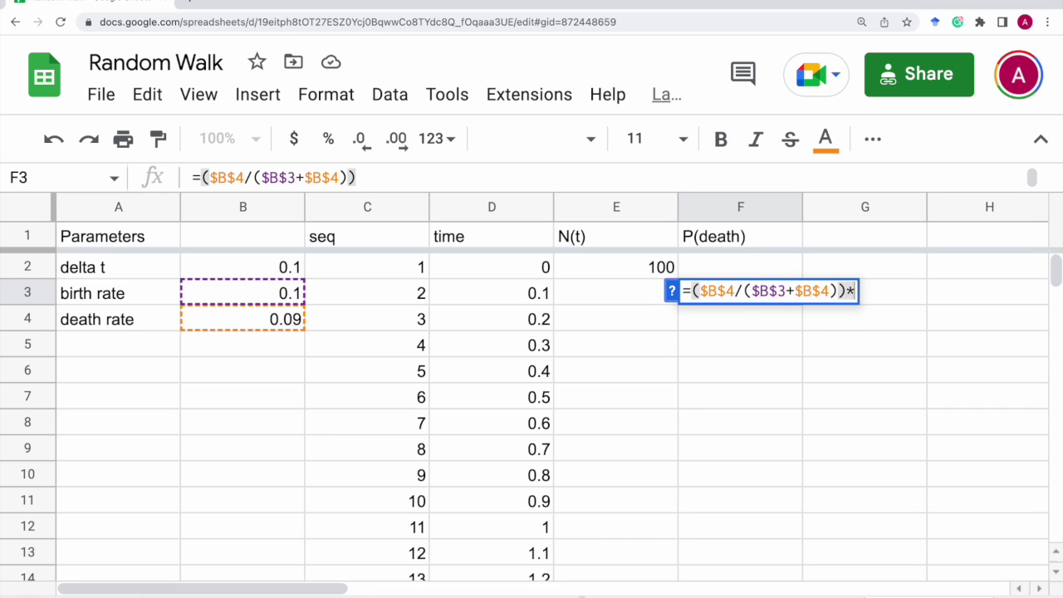
pyautogui.write('(1-')
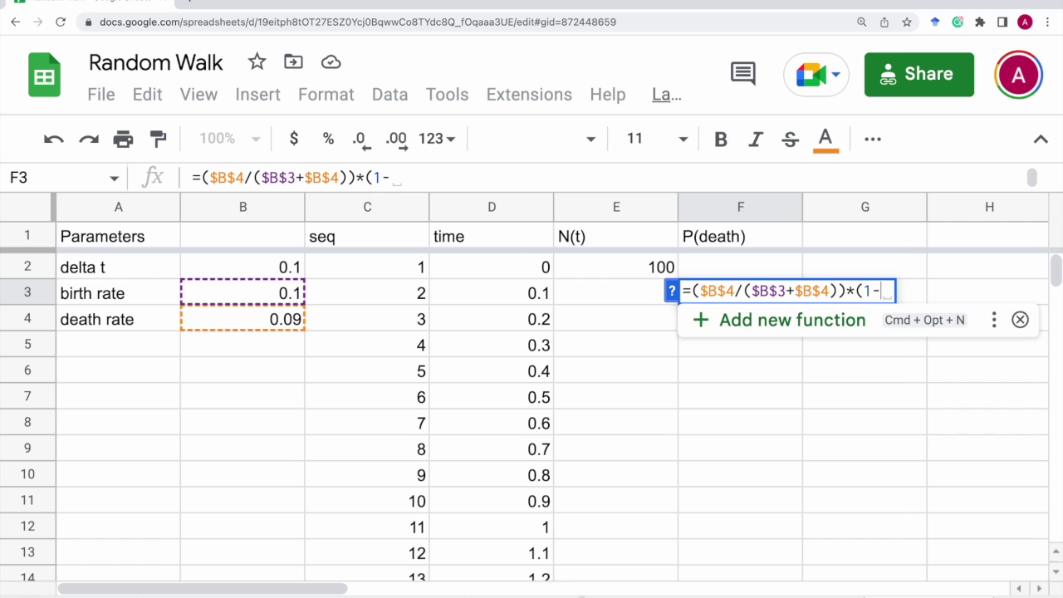
pyautogui.write('exp(-(\\l')
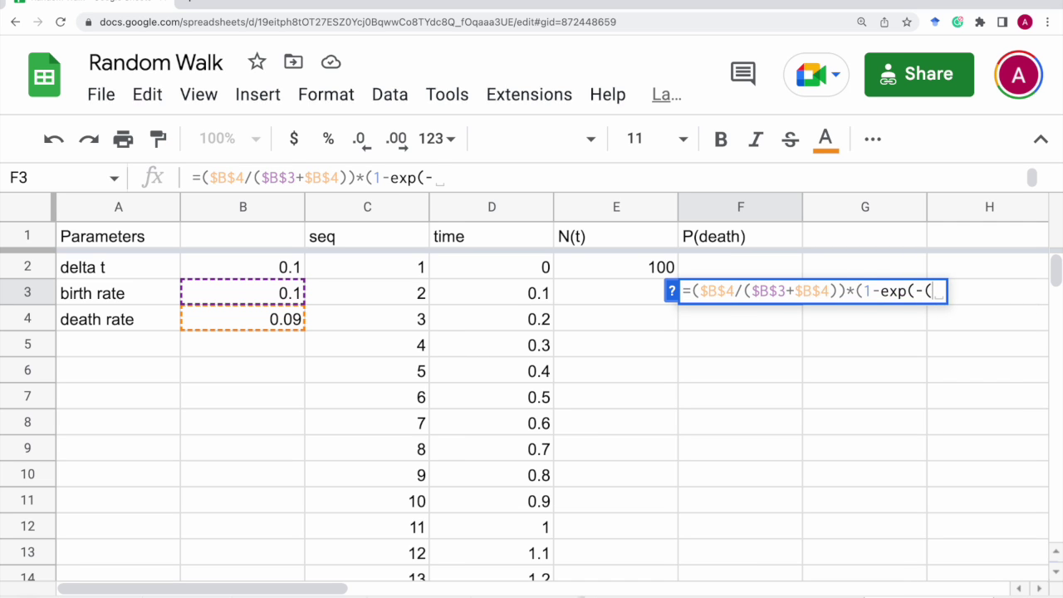
pyautogui.press('BackSpace')
pyautogui.press('BackSpace')
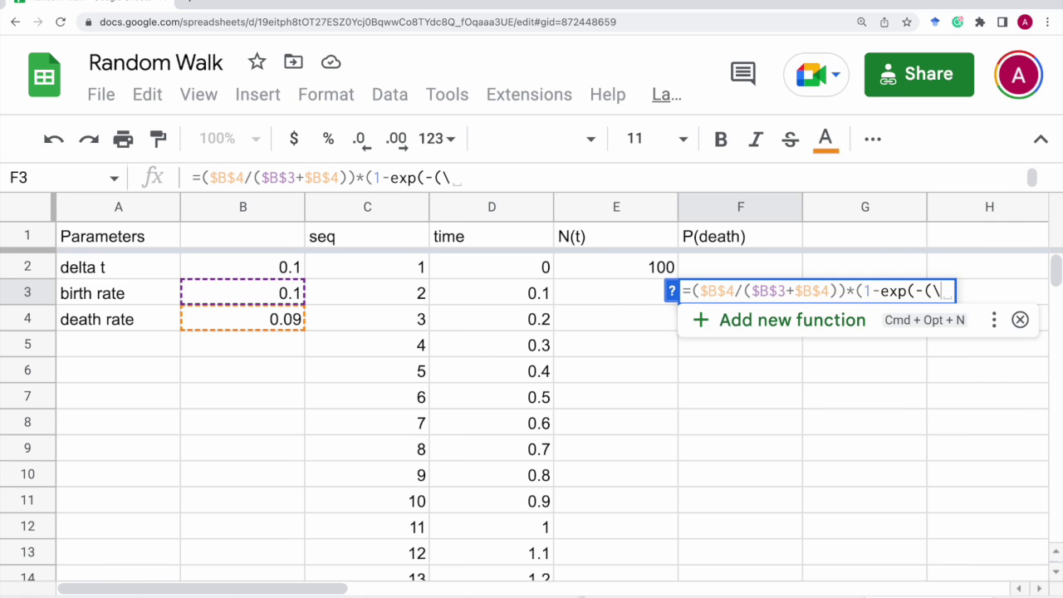
pyautogui.write('$B$3+')
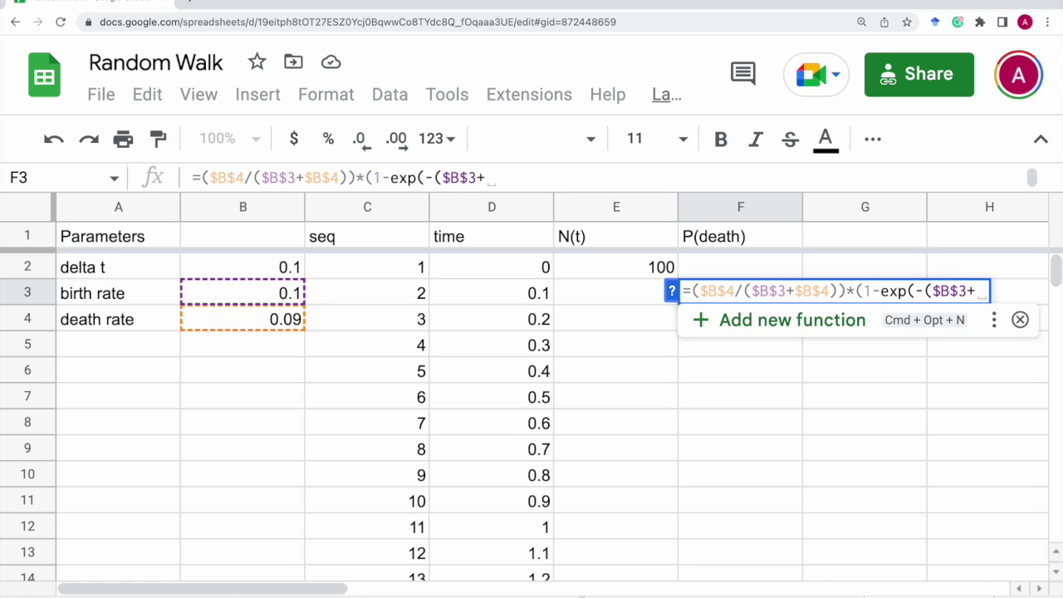
pyautogui.write('$B$4')
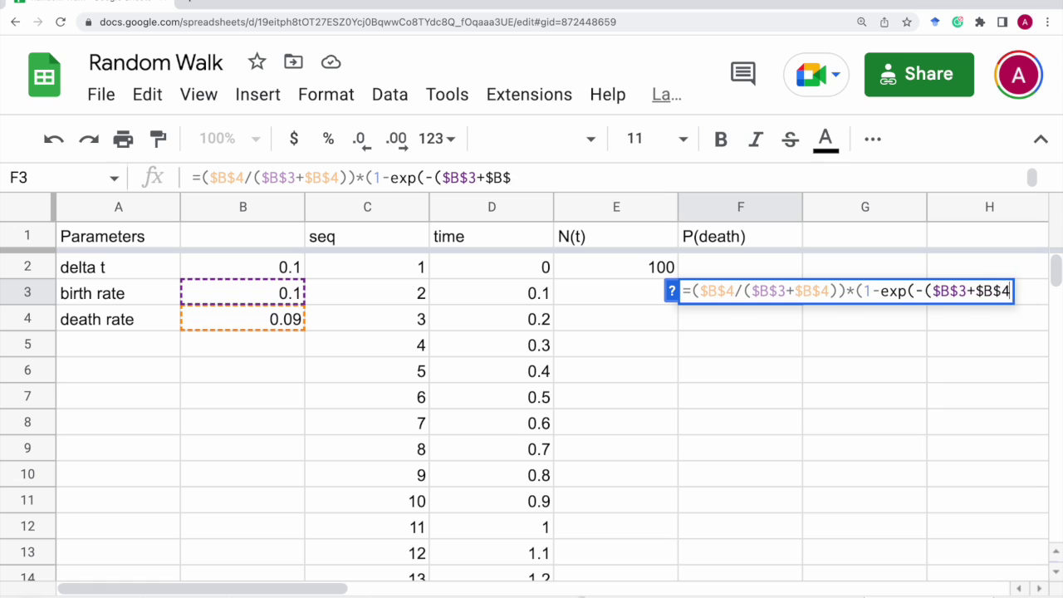
pyautogui.write(')*$B')
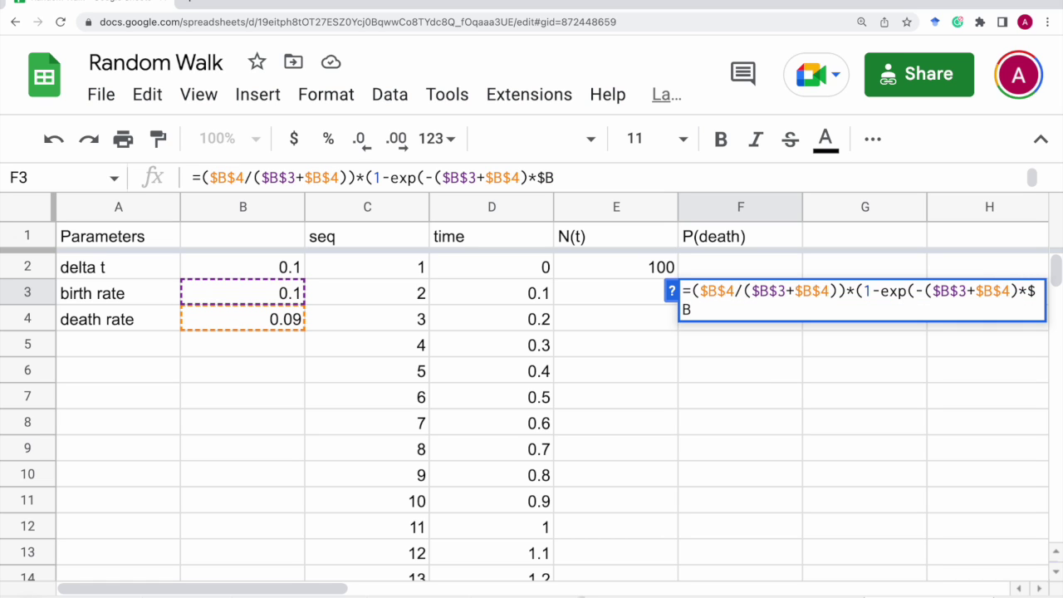
pyautogui.write('$2')
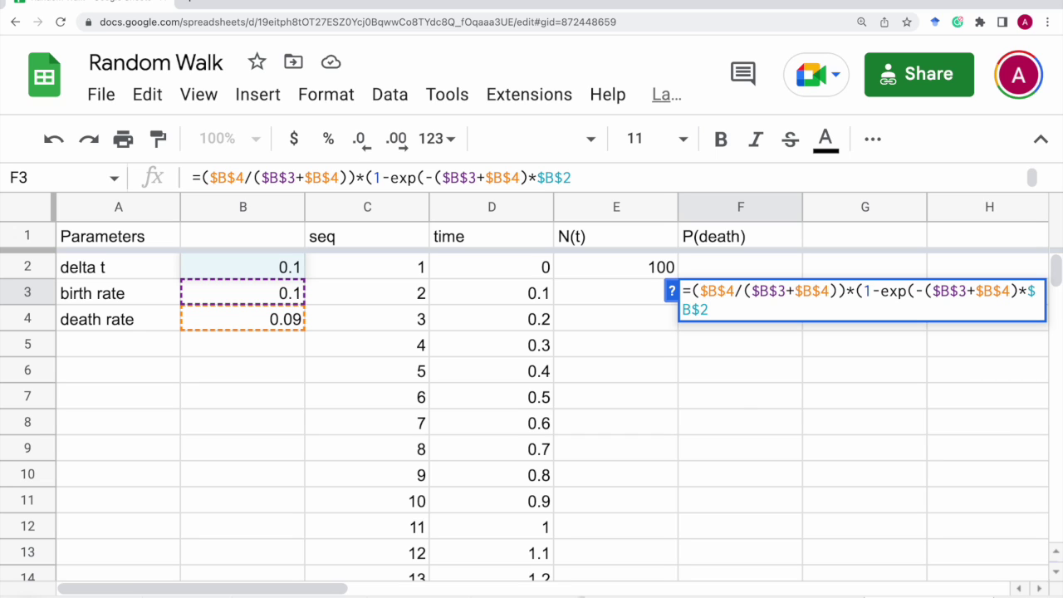
pyautogui.write('*')
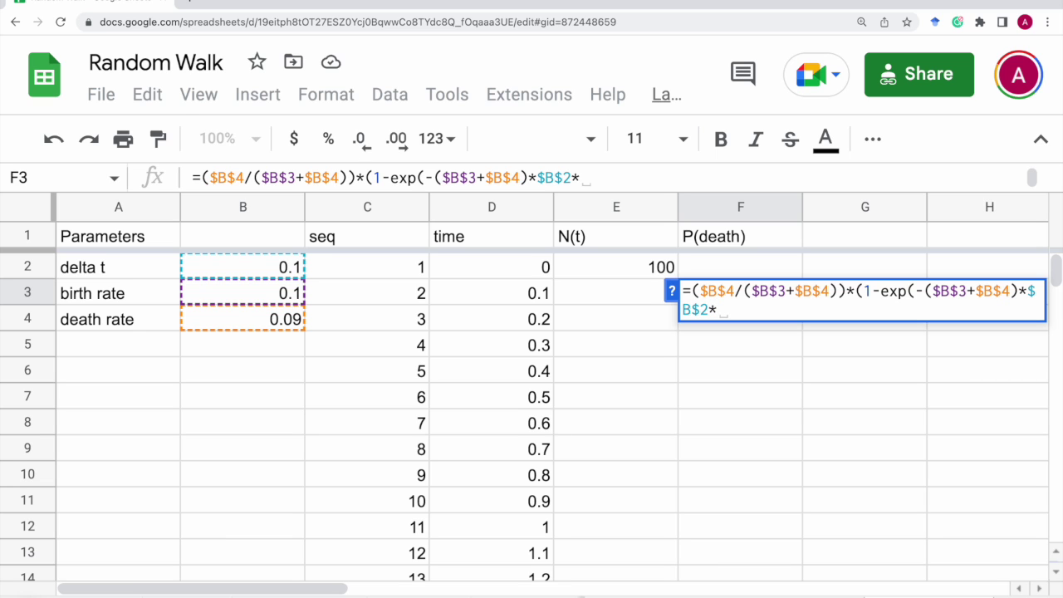
pyautogui.write('$')
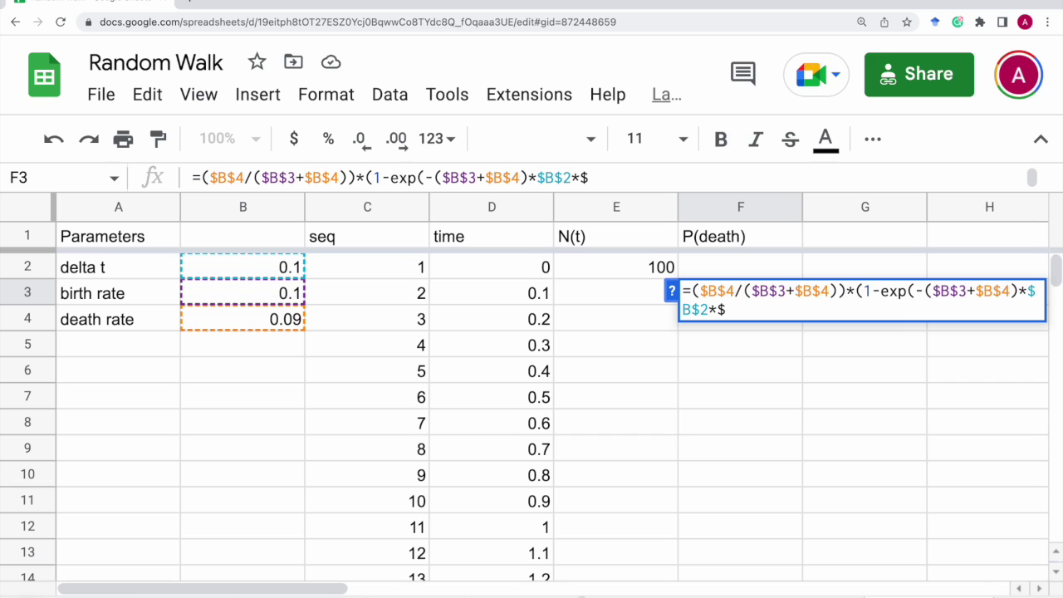
pyautogui.write('E2)')
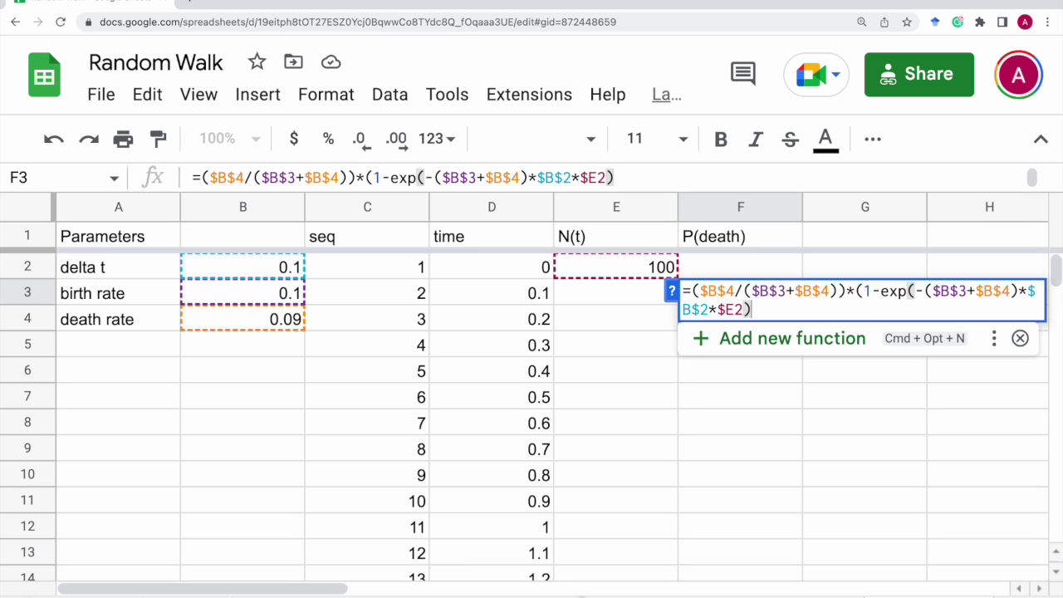
pyautogui.write(')')
pyautogui.press('Return')
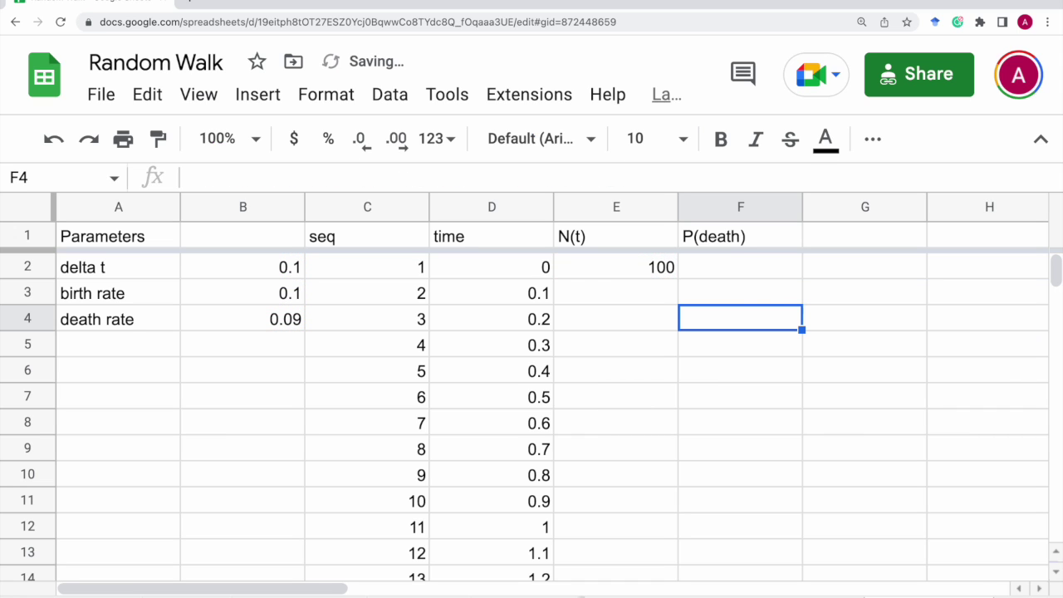
pyautogui.click(708, 296)
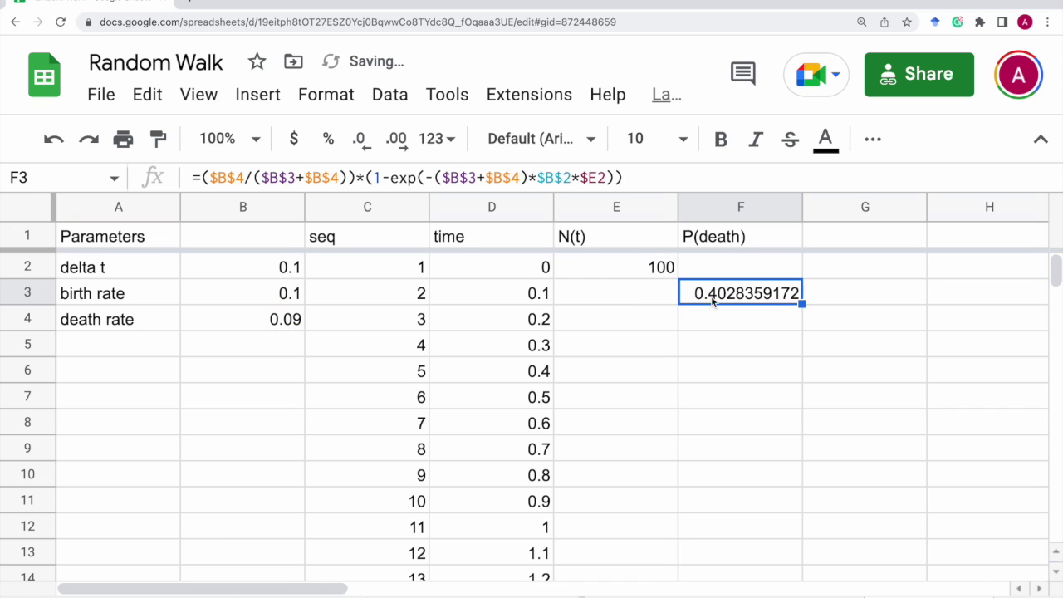
pyautogui.click(860, 297)
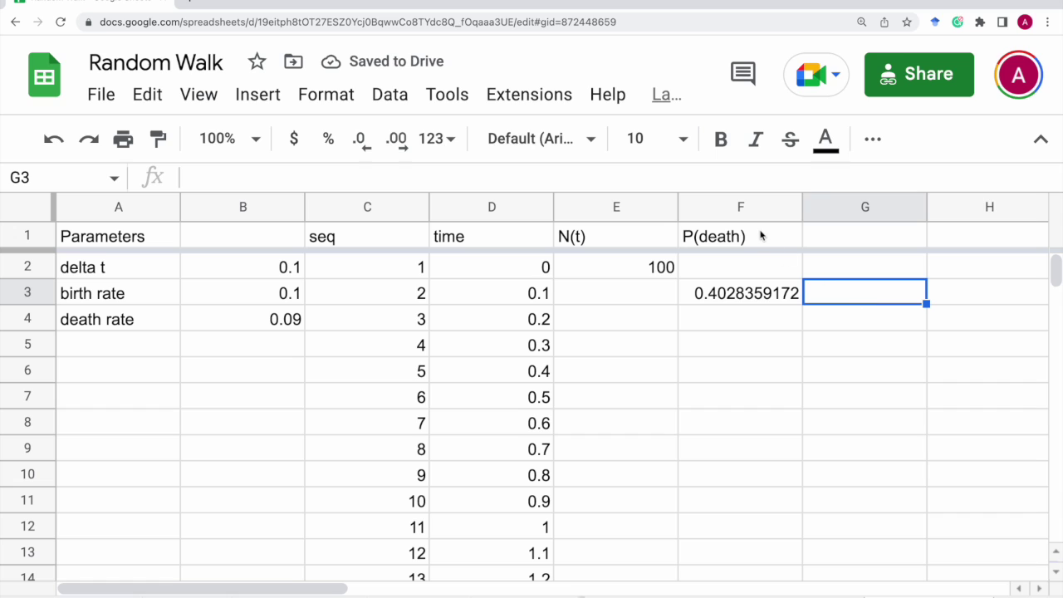
# - Head column G 'P(birth)' and copy the F3 formula into G3
pyautogui.click(834, 246)
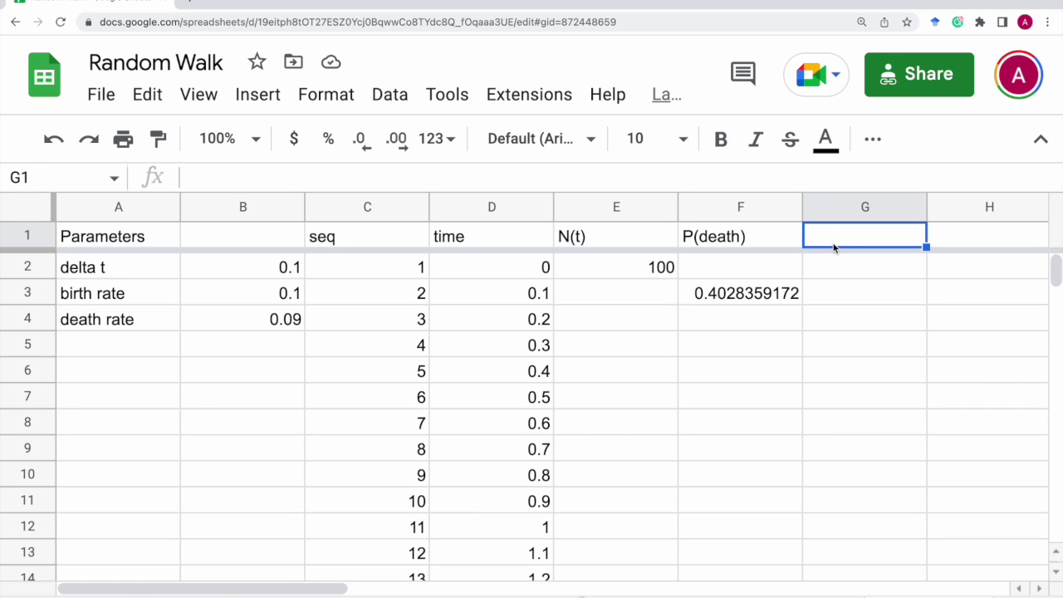
pyautogui.write('P(birth)')
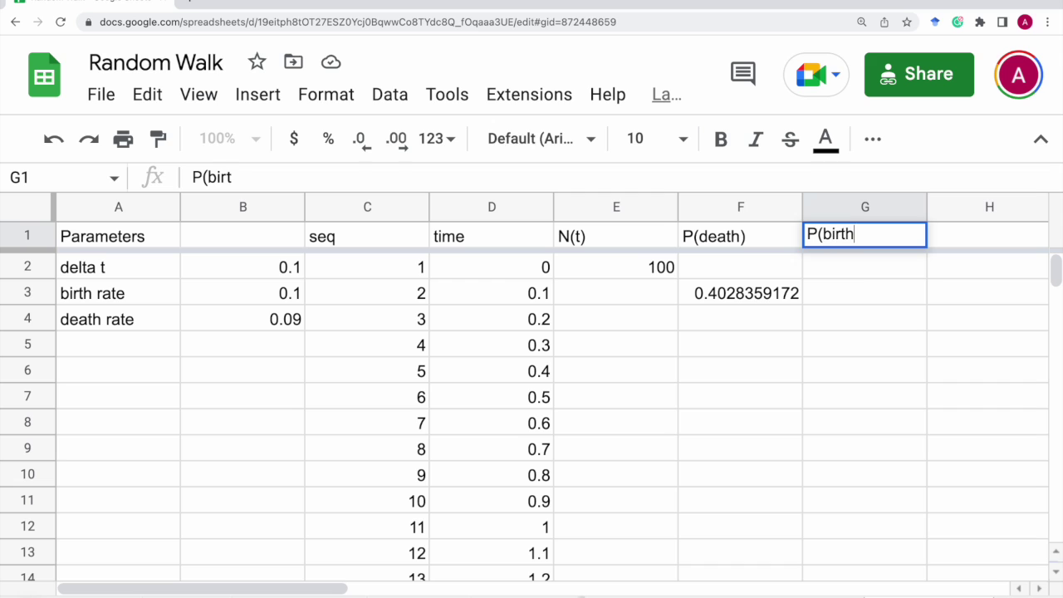
pyautogui.press('Return')
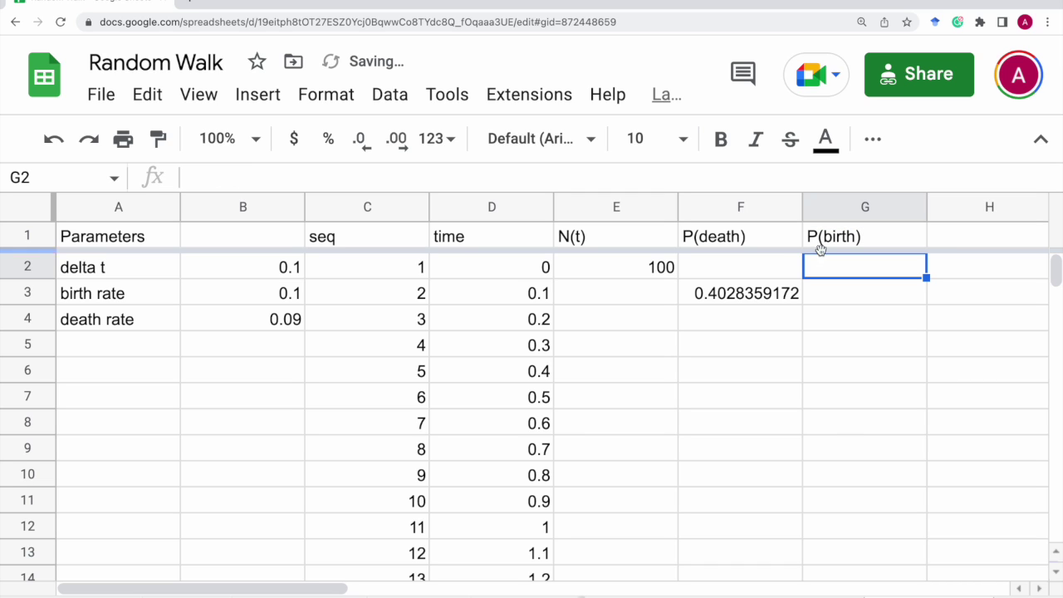
pyautogui.click(772, 303)
pyautogui.hotkey('ctrl', 'c')
pyautogui.press('Right')
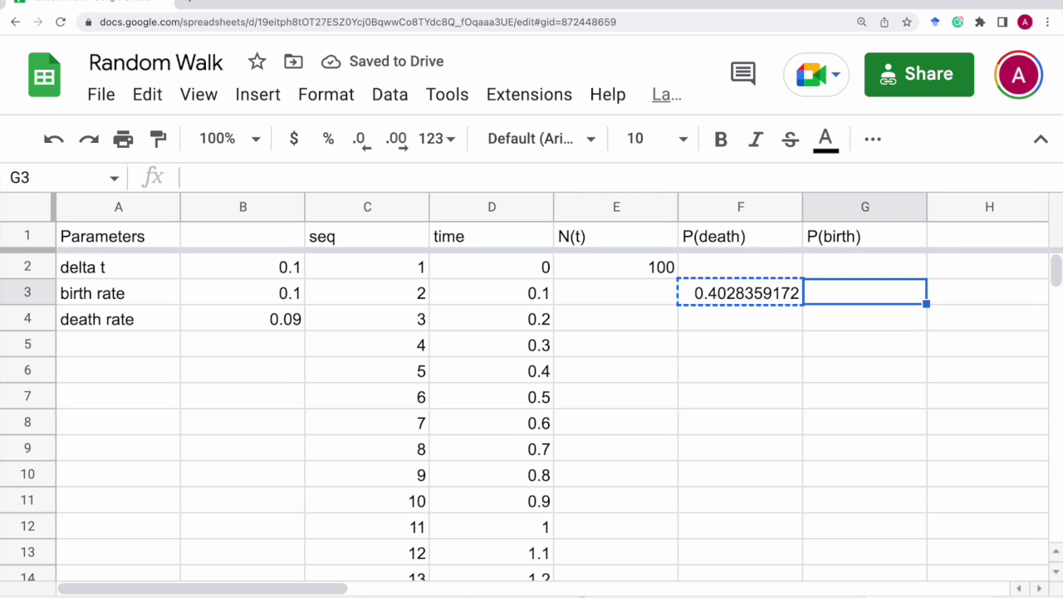
pyautogui.hotkey('ctrl', 'v')
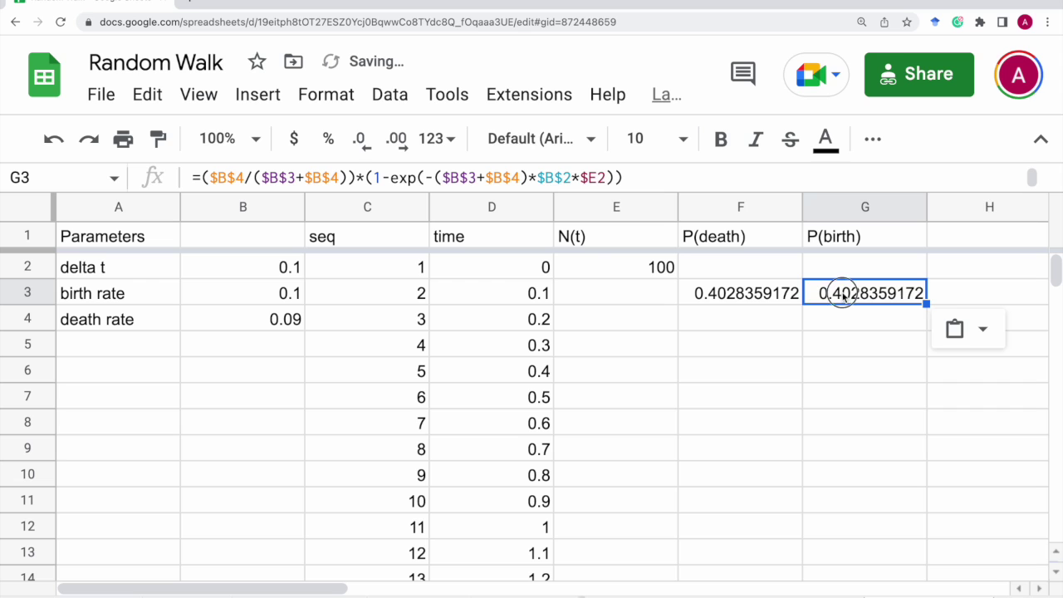
# - Change G3's numerator to the birth rate $B$3, giving 0.4475954636, and compare with F3
pyautogui.doubleClick(844, 300)
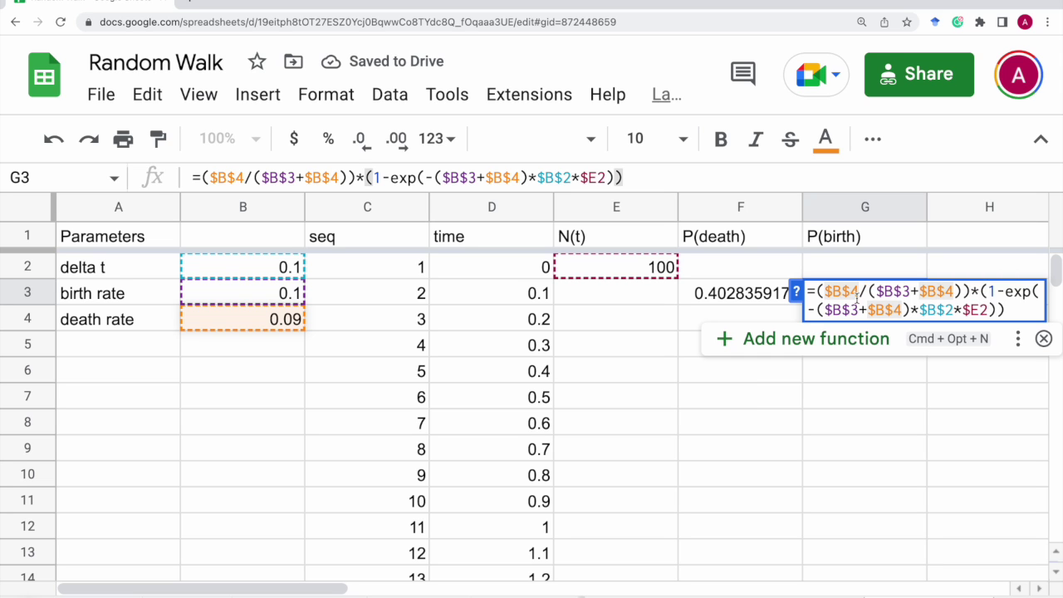
pyautogui.click(857, 298)
pyautogui.press('BackSpace')
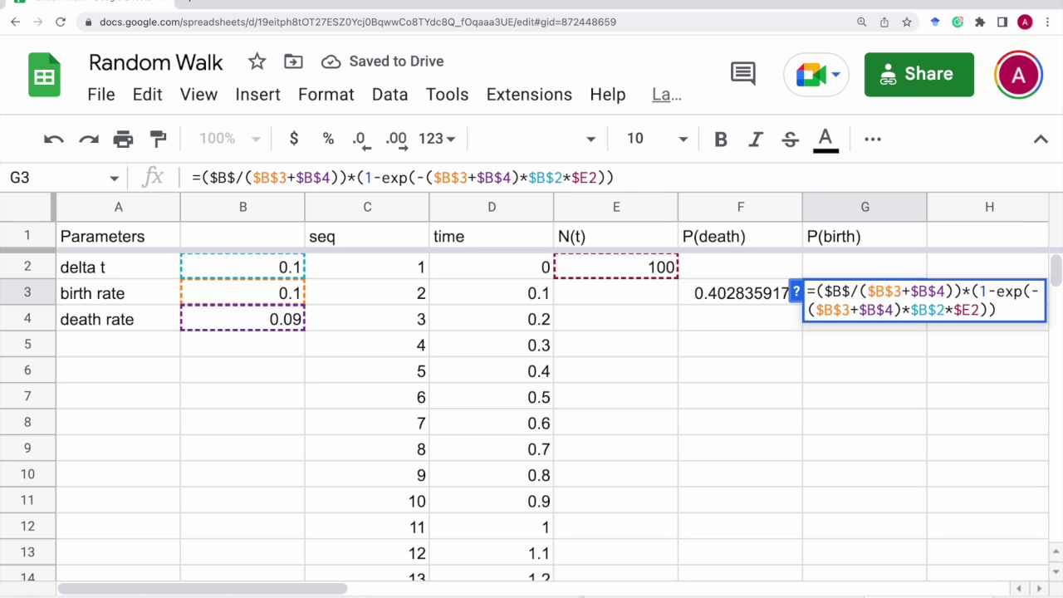
pyautogui.write('3')
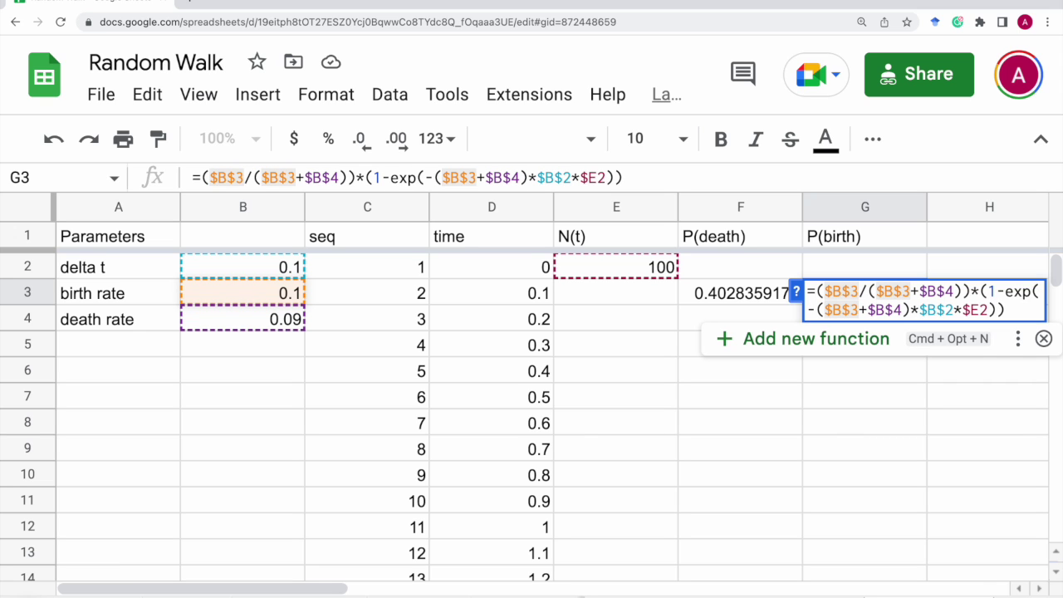
pyautogui.press('Return')
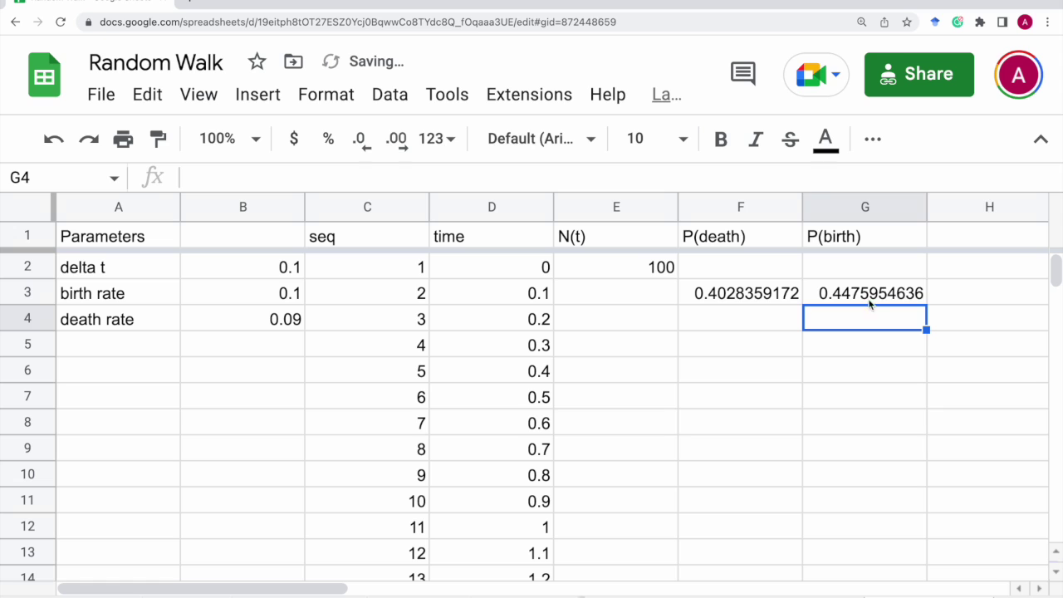
pyautogui.click(773, 296)
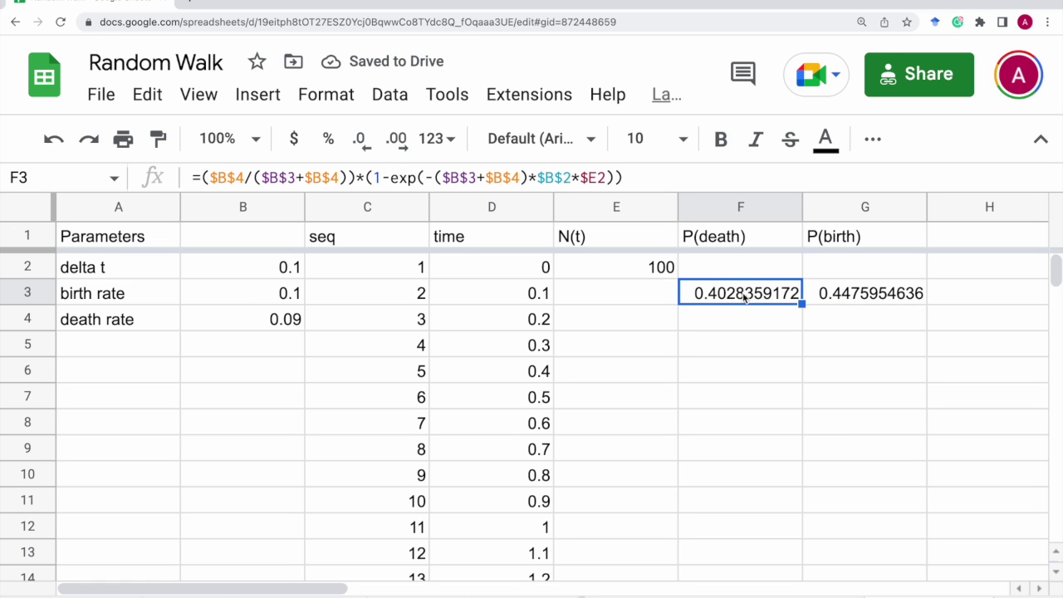
pyautogui.click(843, 302)
pyautogui.hscroll(3, 886, 312)
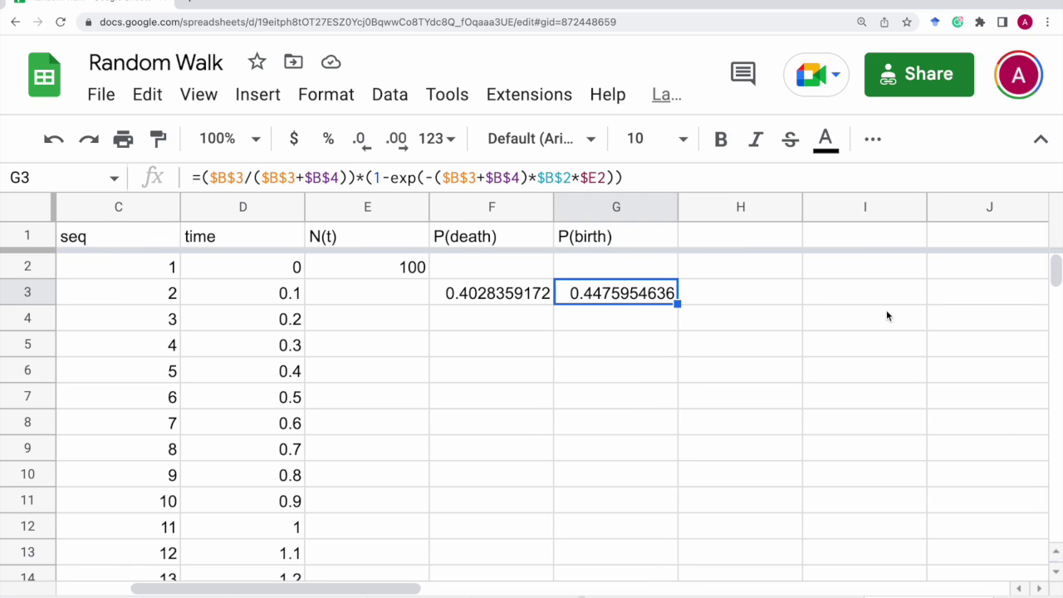
# - Label column H 'random num' in H1
pyautogui.click(747, 237)
pyautogui.write('r')
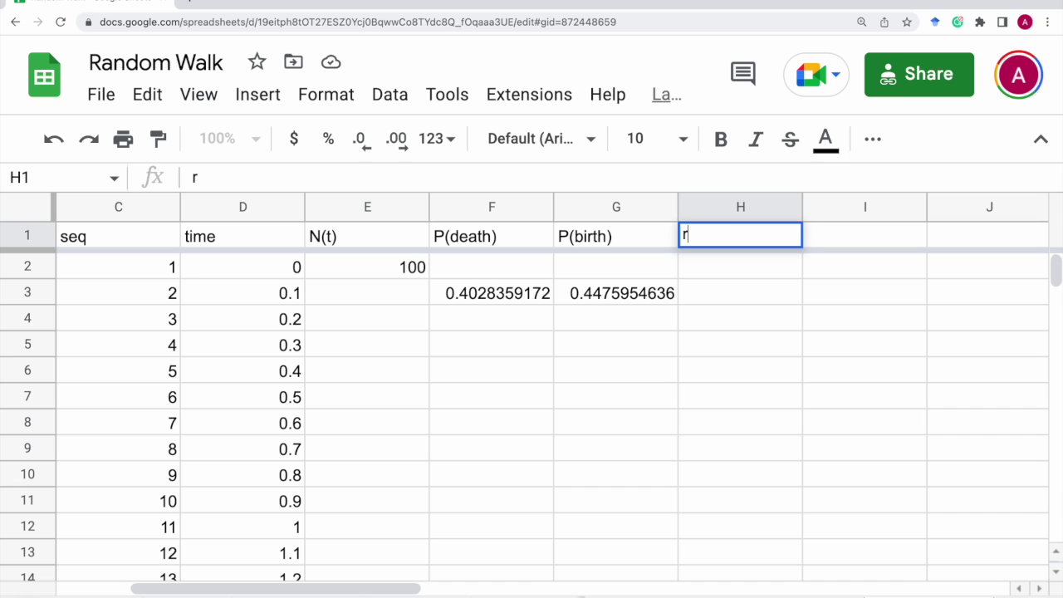
pyautogui.write('andu')
pyautogui.press('BackSpace')
pyautogui.write('om num')
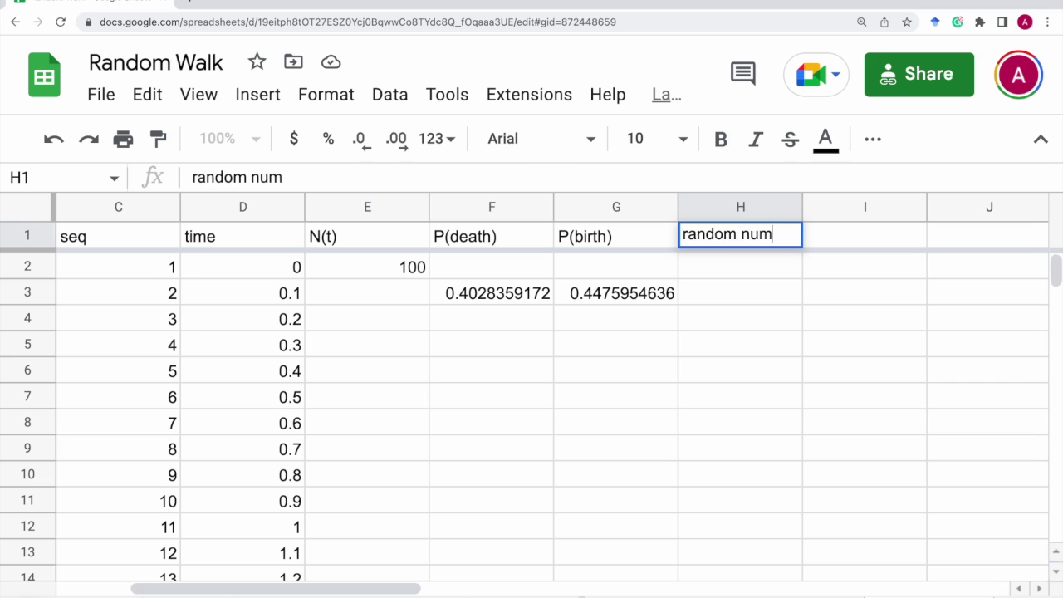
pyautogui.press('Return')
pyautogui.press('Return')
# - Enter =rand() in H3 and type '+/-' as the I1 heading
pyautogui.write('=rand()')
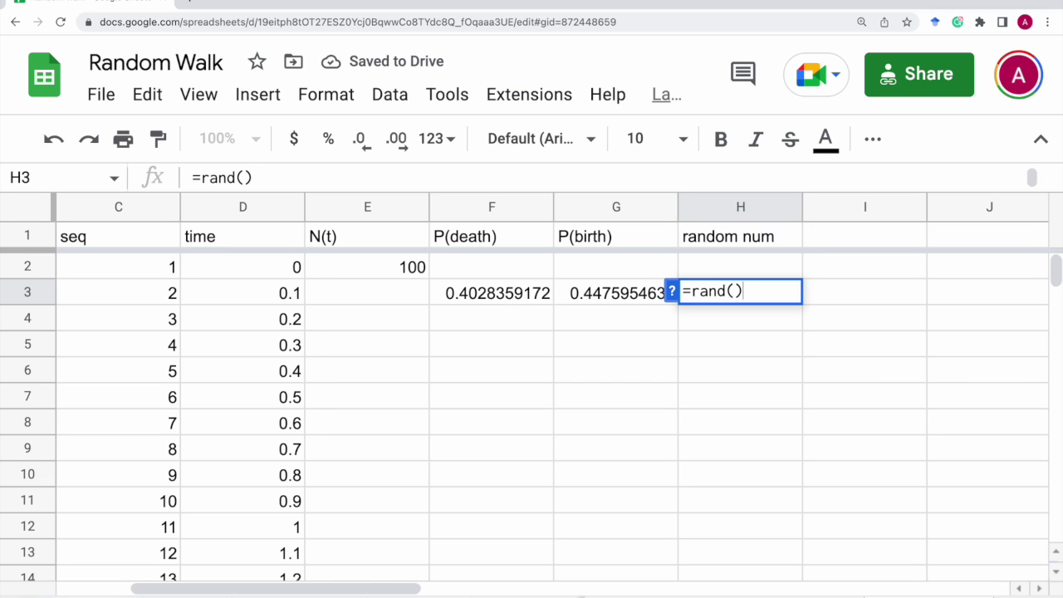
pyautogui.press('Return')
pyautogui.click(744, 291)
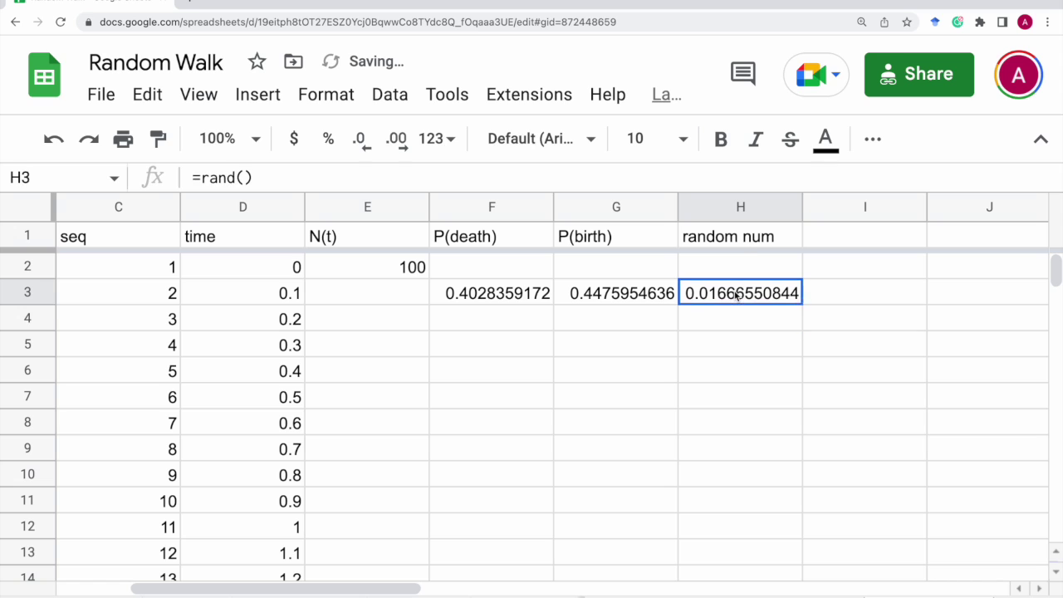
pyautogui.click(861, 241)
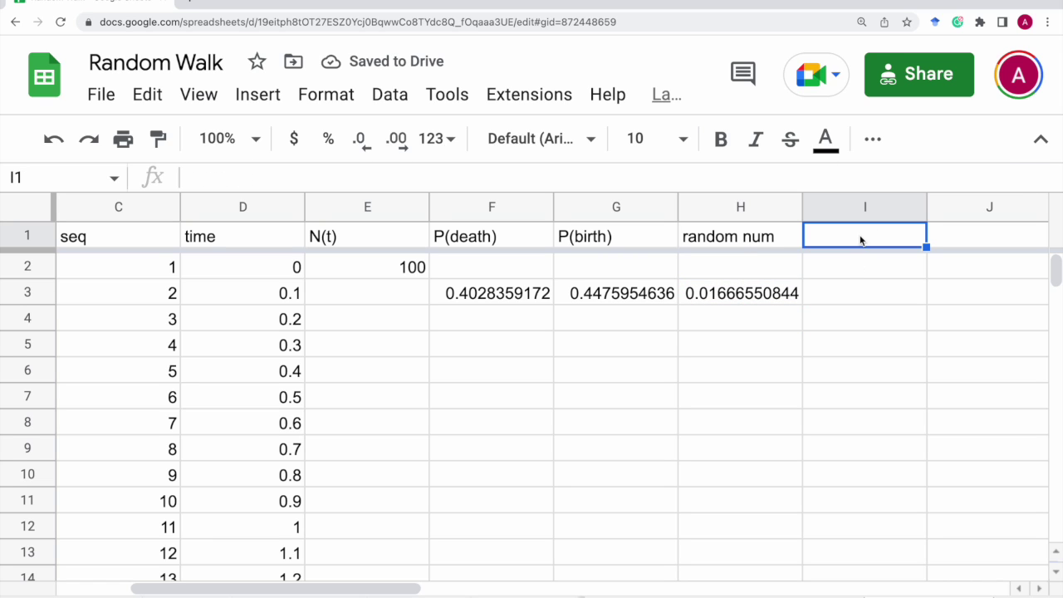
pyautogui.write('+/-')
# - Replace the rejected '+/-' heading in I1 with 'inc/dec'
pyautogui.press('Return')
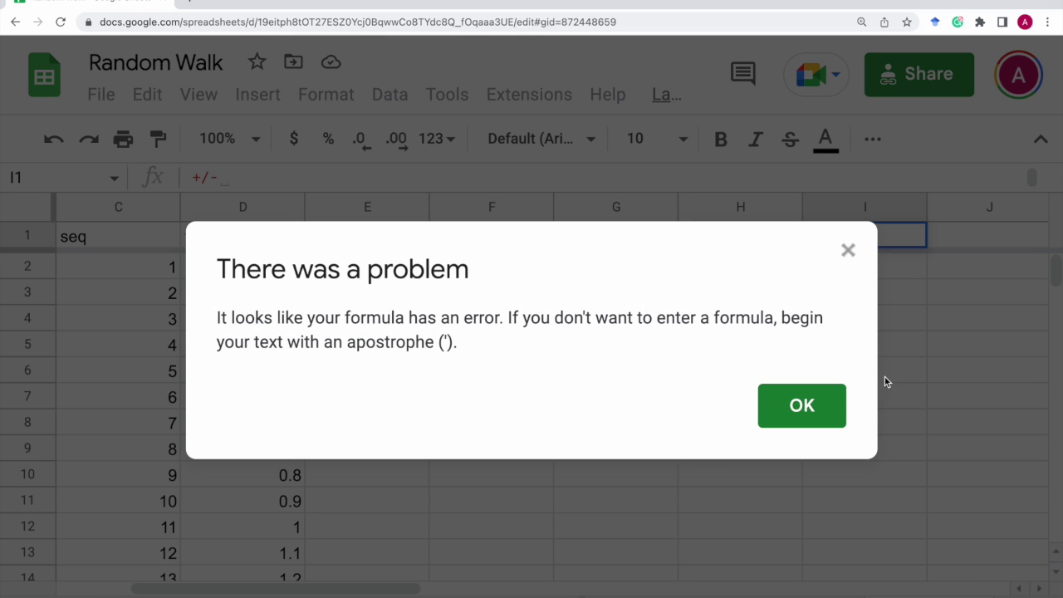
pyautogui.click(848, 250)
pyautogui.press('BackSpace')
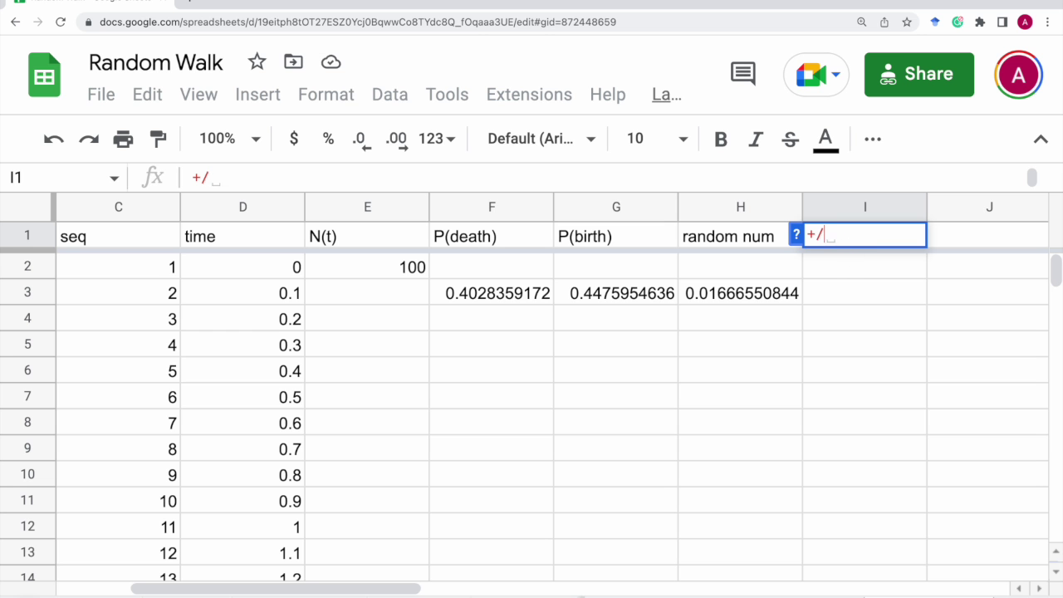
pyautogui.press('BackSpace')
pyautogui.press('BackSpace')
pyautogui.write('icn')
pyautogui.press('BackSpace')
pyautogui.press('BackSpace')
pyautogui.write('nc')
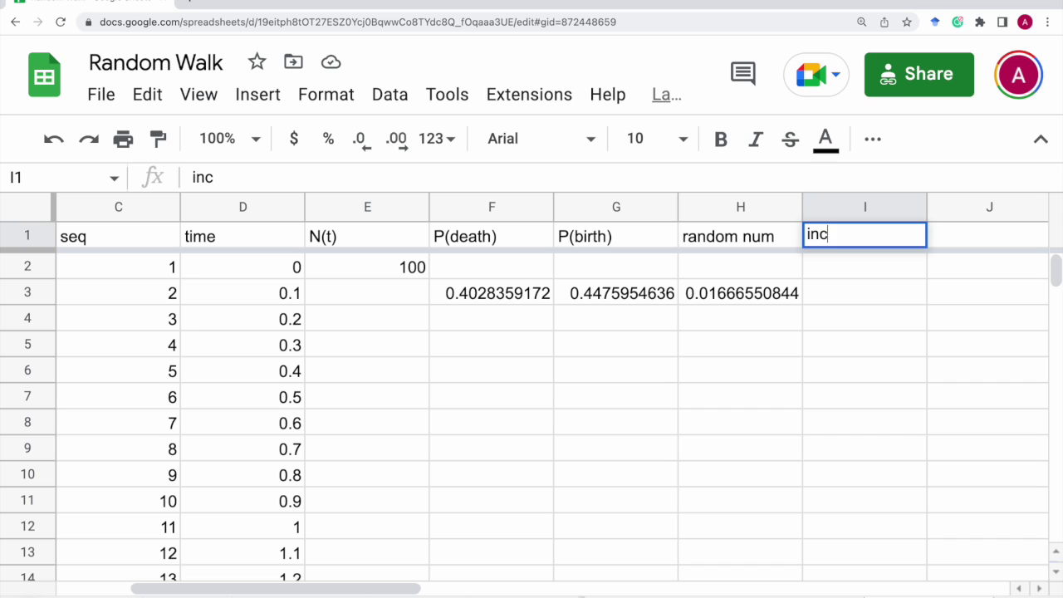
pyautogui.write('/dec')
pyautogui.click(865, 292)
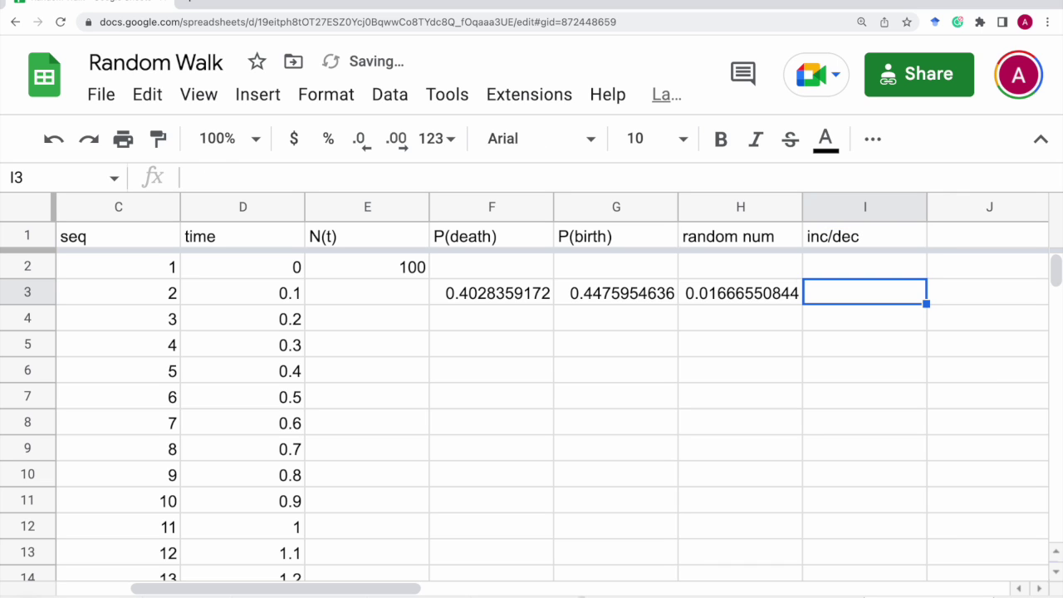
# - Start I3 with =if(H3<F3,-1, so a death returns -1
pyautogui.write('=if(')
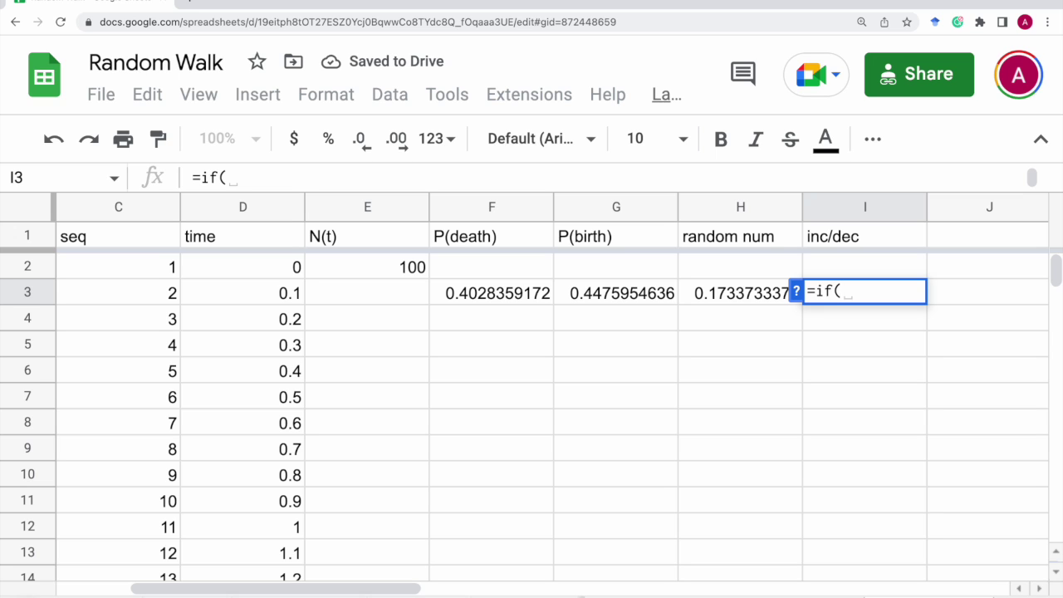
pyautogui.click(729, 301)
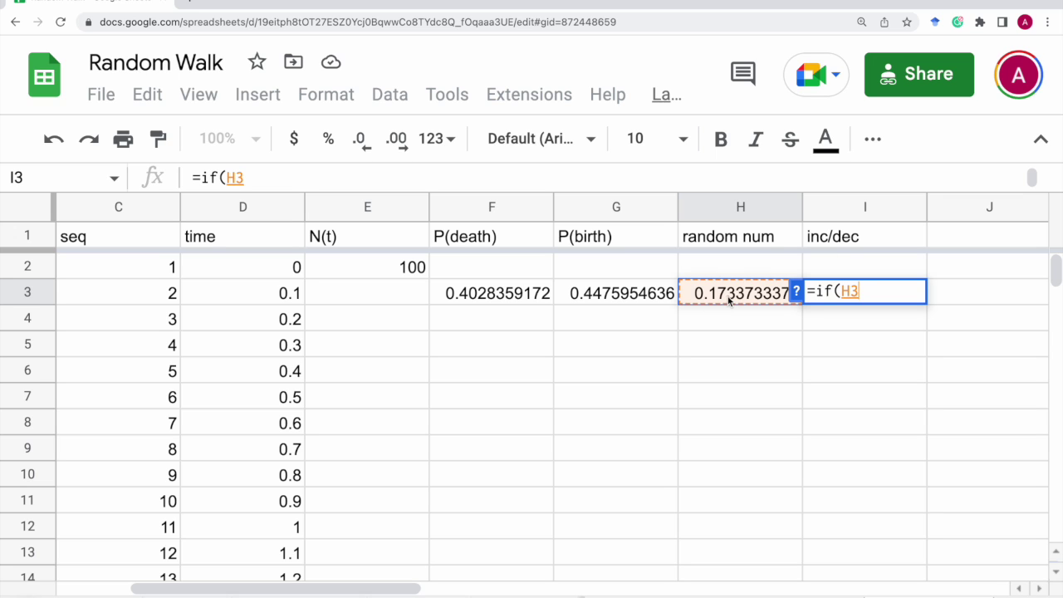
pyautogui.write('<')
pyautogui.click(465, 295)
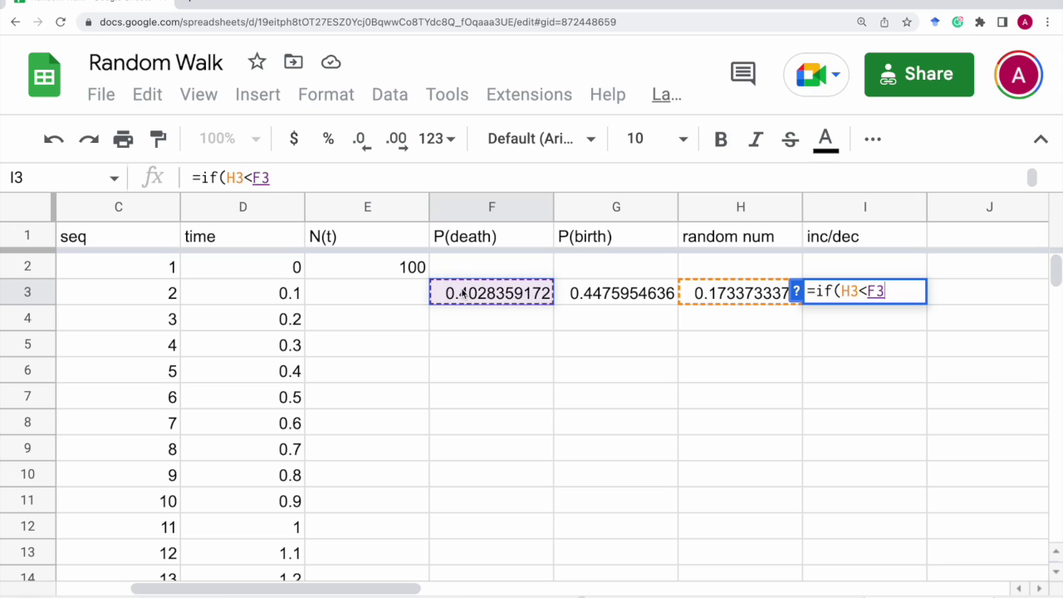
pyautogui.write(',-')
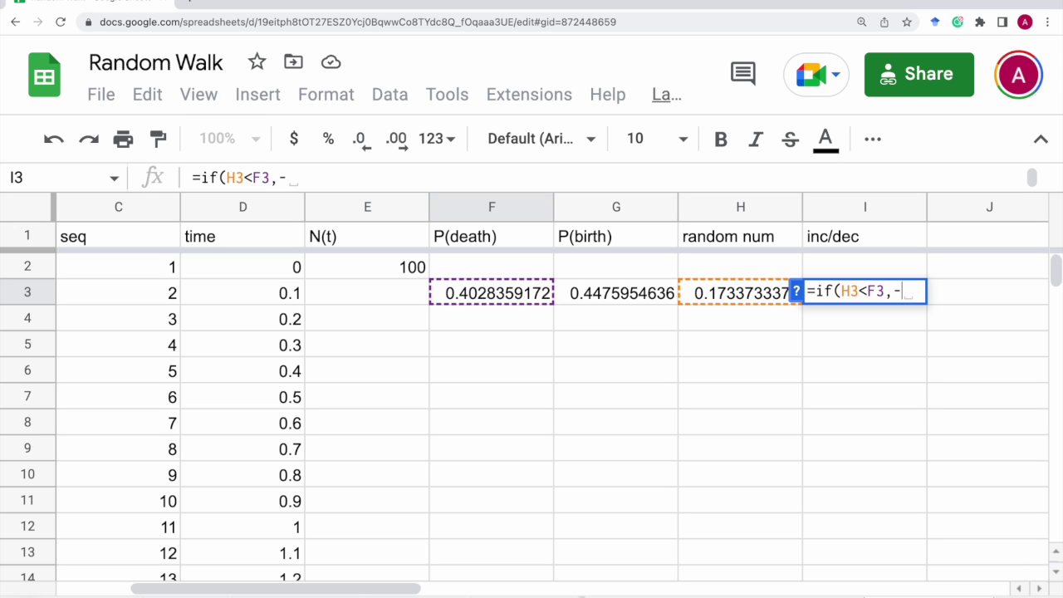
pyautogui.write('1')
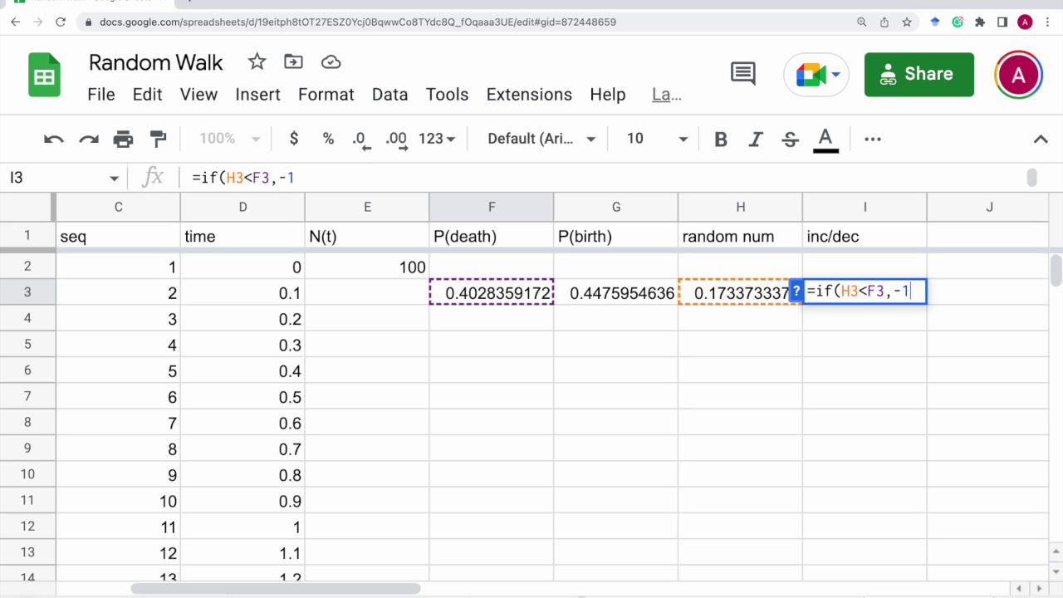
pyautogui.write(',')
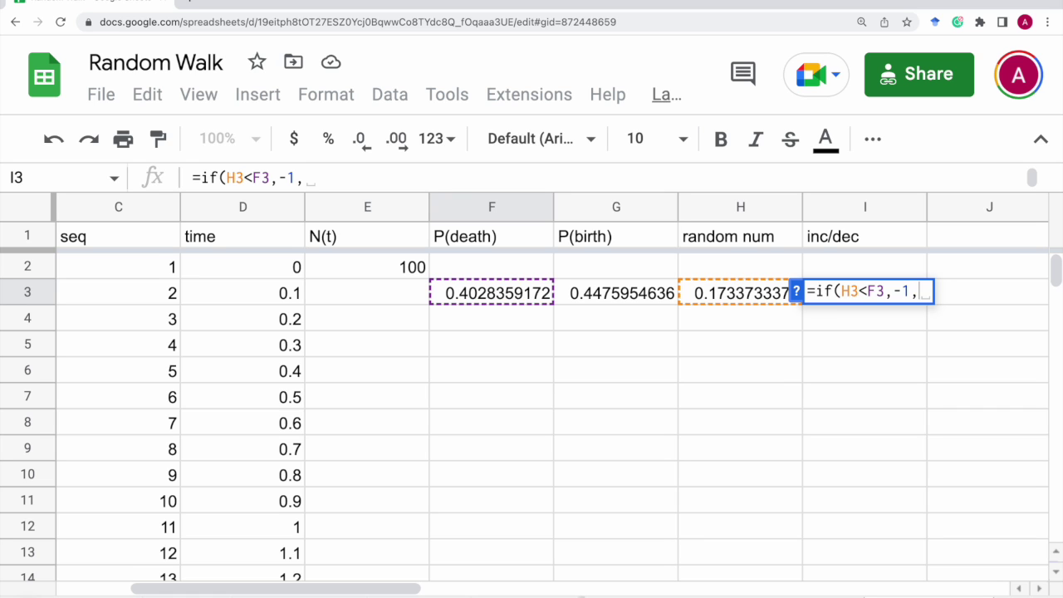
pyautogui.write('if(')
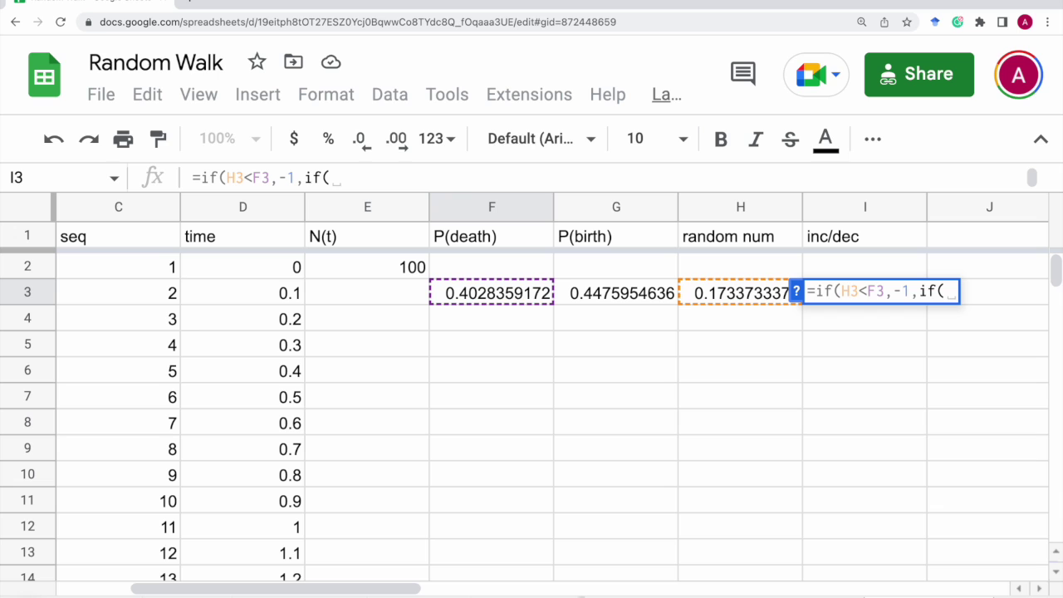
# - Complete the nested if: H3<F3+G3 returns 1, otherwise 0
pyautogui.click(701, 299)
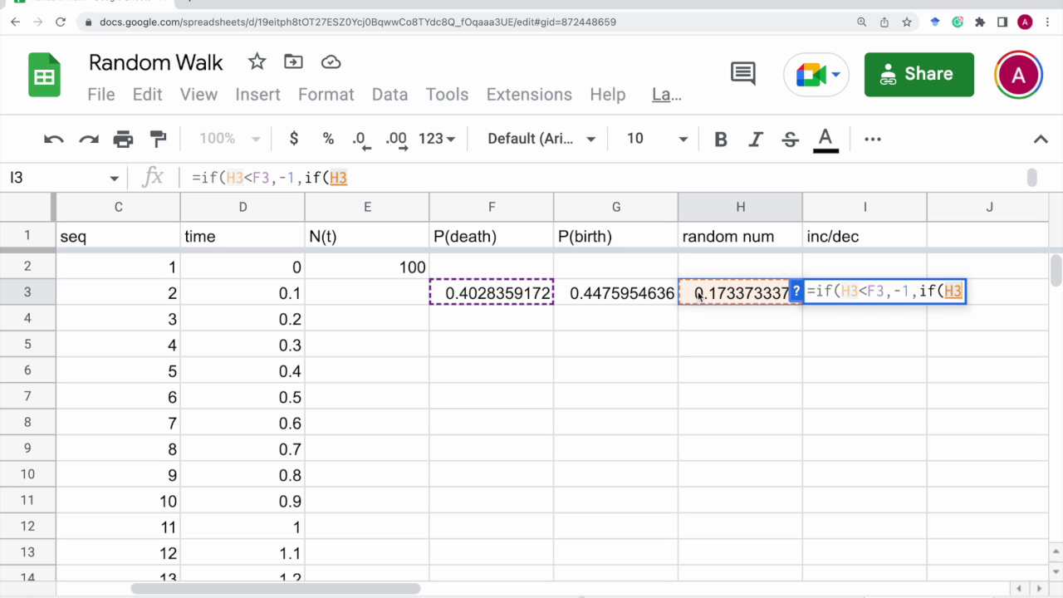
pyautogui.write(',')
pyautogui.press('BackSpace')
pyautogui.write('<')
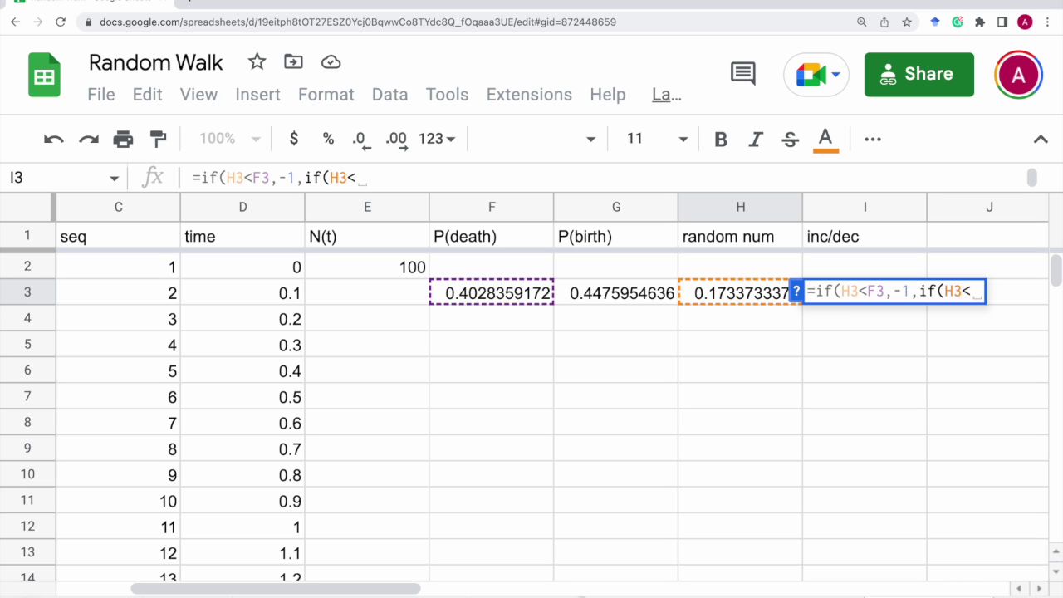
pyautogui.click(503, 297)
pyautogui.write('+')
pyautogui.click(590, 295)
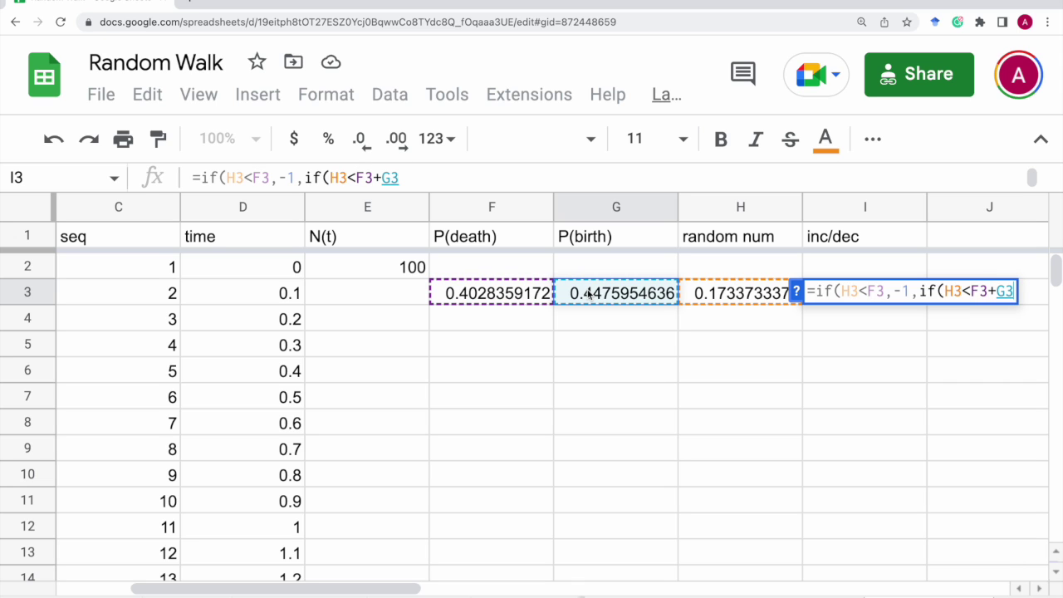
pyautogui.write(',')
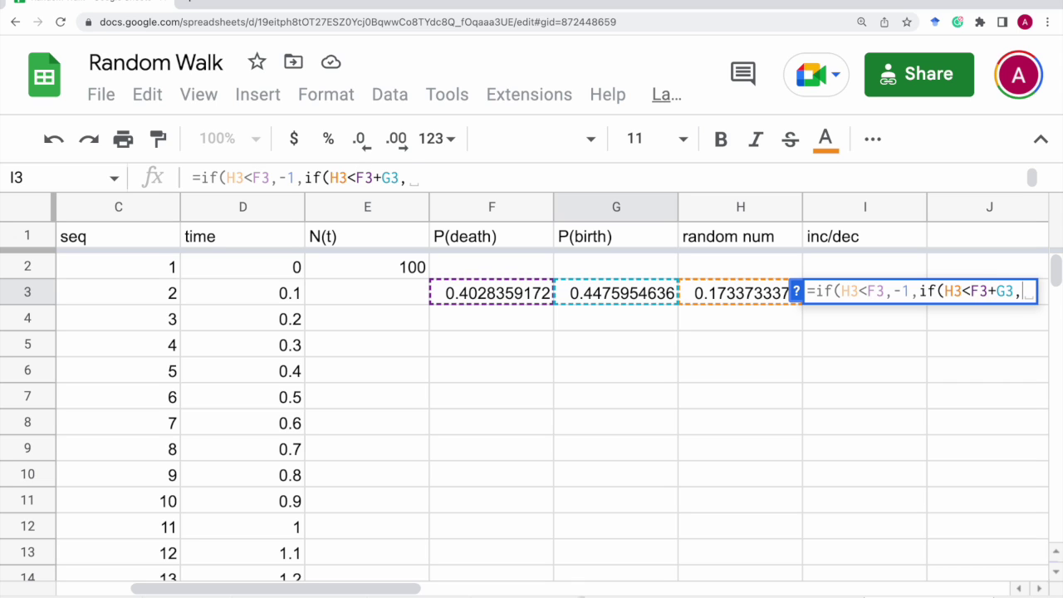
pyautogui.write('1,')
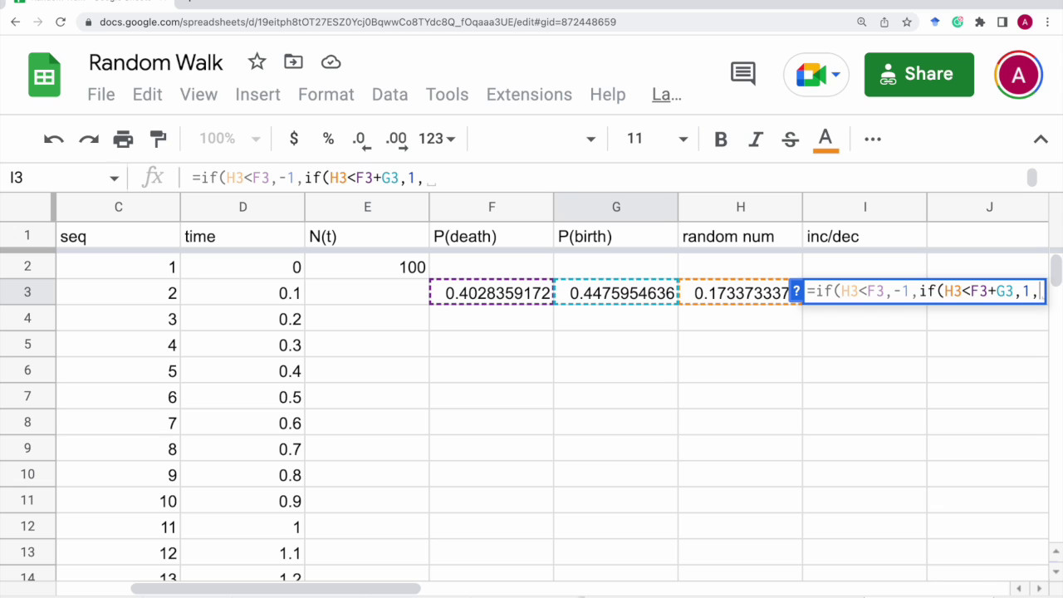
pyautogui.write('0)')
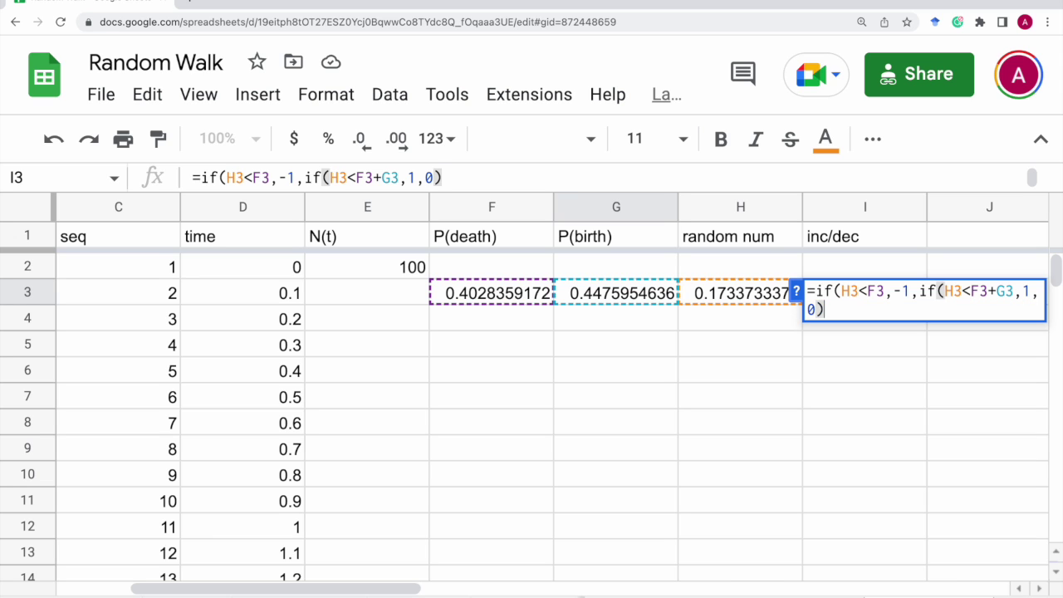
pyautogui.write(')')
pyautogui.press('Return')
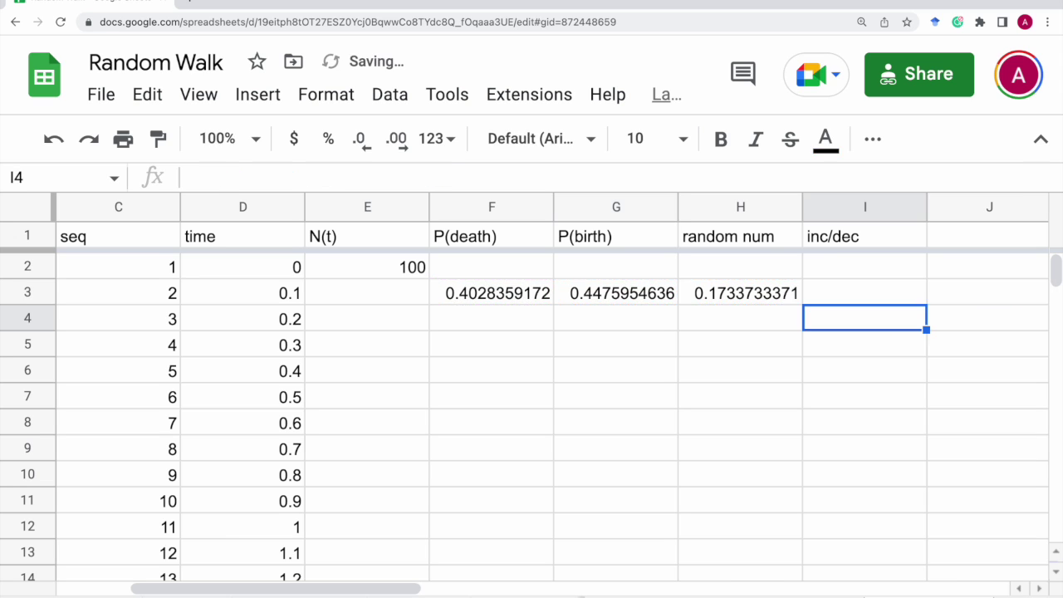
# - Make E3 =E2+I3 and auto-fill it down column E
pyautogui.click(510, 298)
pyautogui.keyDown('shift'); pyautogui.click(854, 294); pyautogui.keyUp('shift')
pyautogui.hotkey('ctrl', 'c')
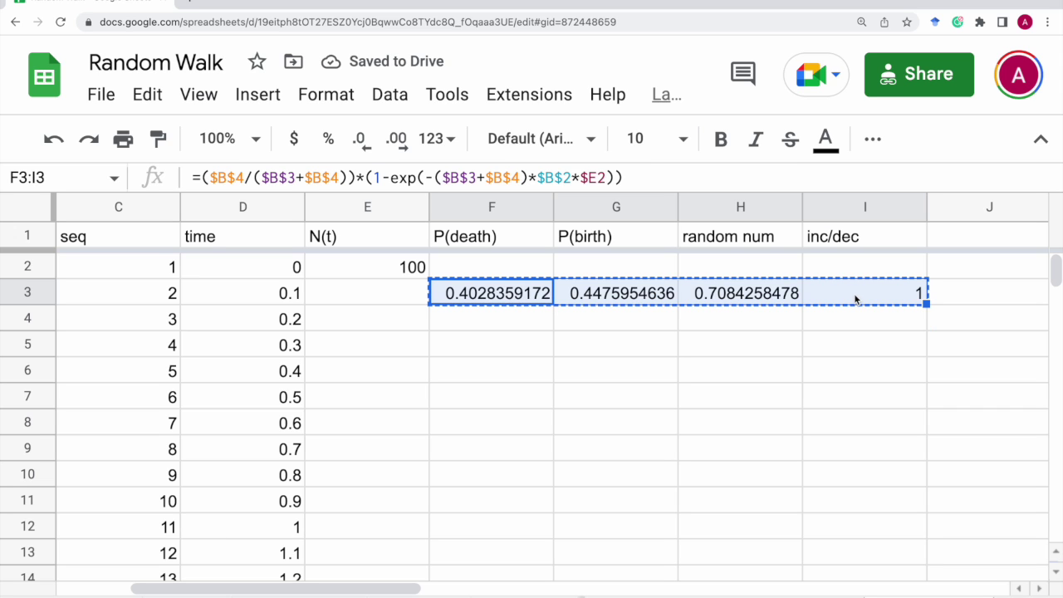
pyautogui.click(396, 303)
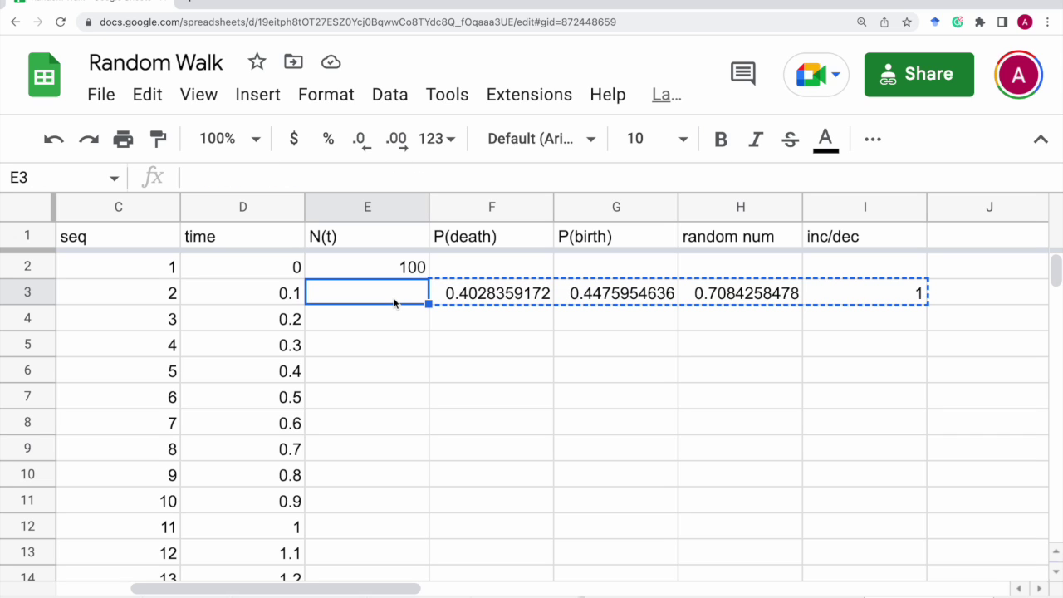
pyautogui.write('=')
pyautogui.click(397, 270)
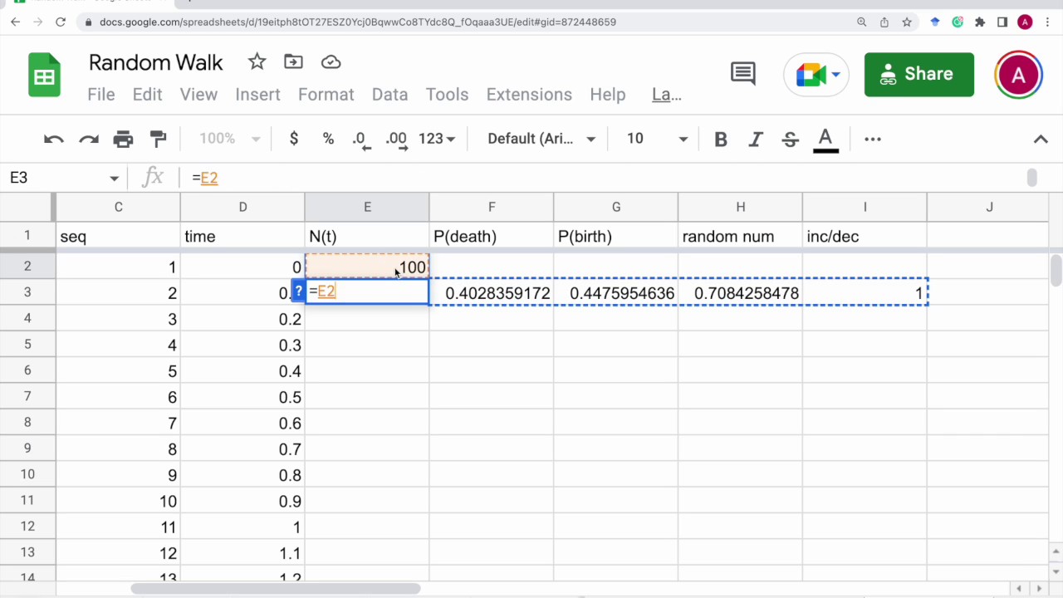
pyautogui.write('+')
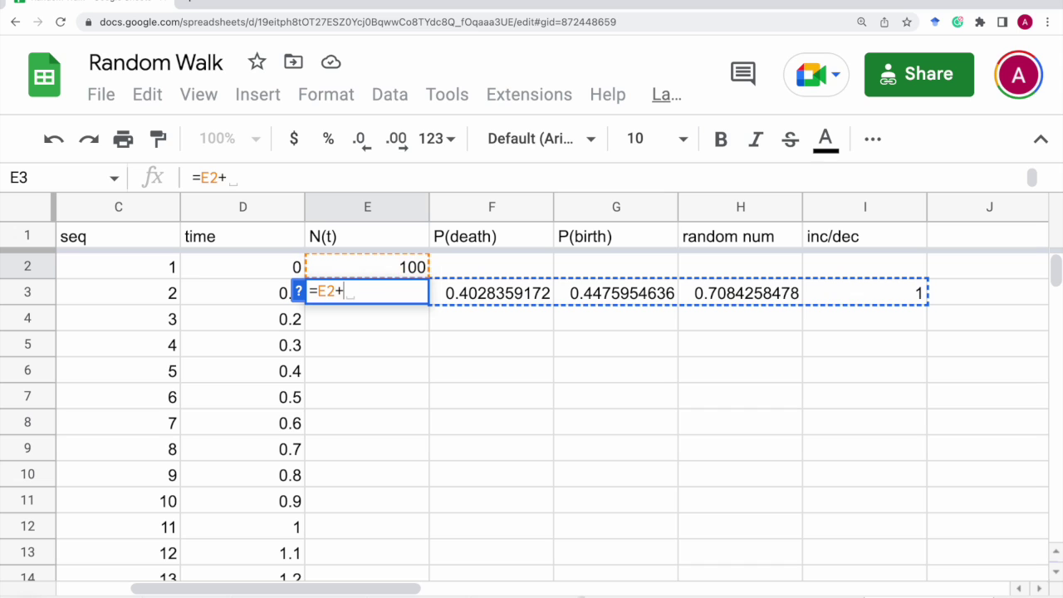
pyautogui.click(850, 296)
pyautogui.press('Return')
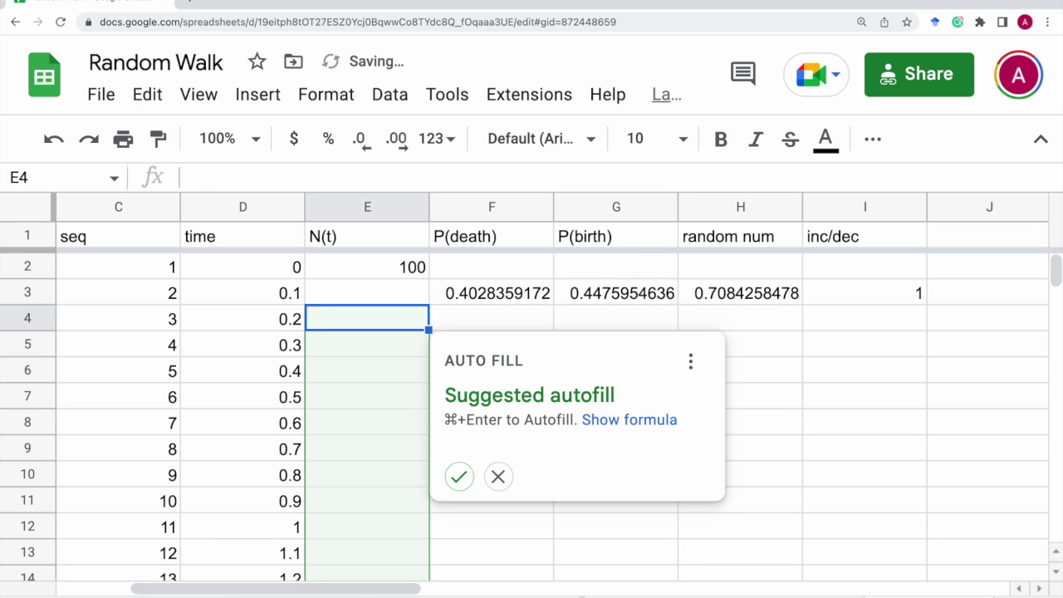
pyautogui.click(459, 477)
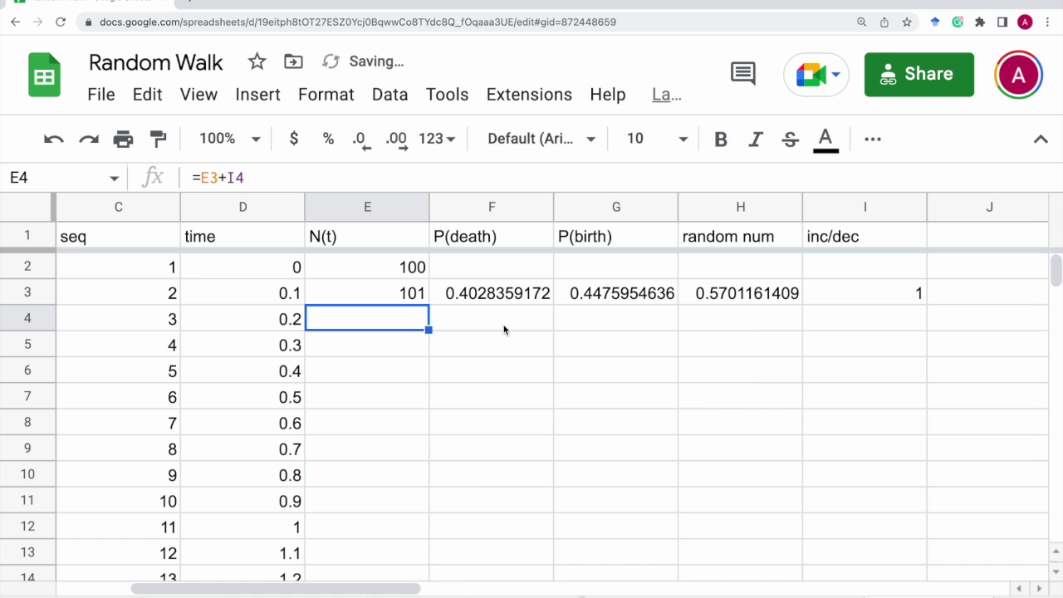
# - Copy the F3:I3 formulas and paste them down through row 1002
pyautogui.click(501, 301)
pyautogui.keyDown('shift'); pyautogui.click(920, 294); pyautogui.keyUp('shift')
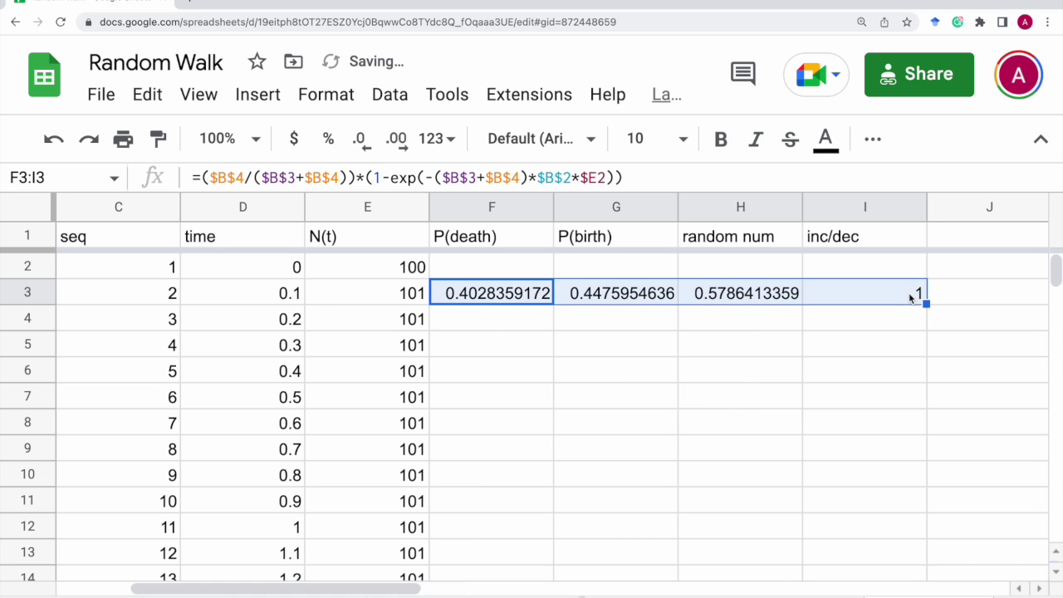
pyautogui.hotkey('ctrl', 'c')
pyautogui.scroll(-20, 585, 523)
pyautogui.hscroll(-3, 584, 524)
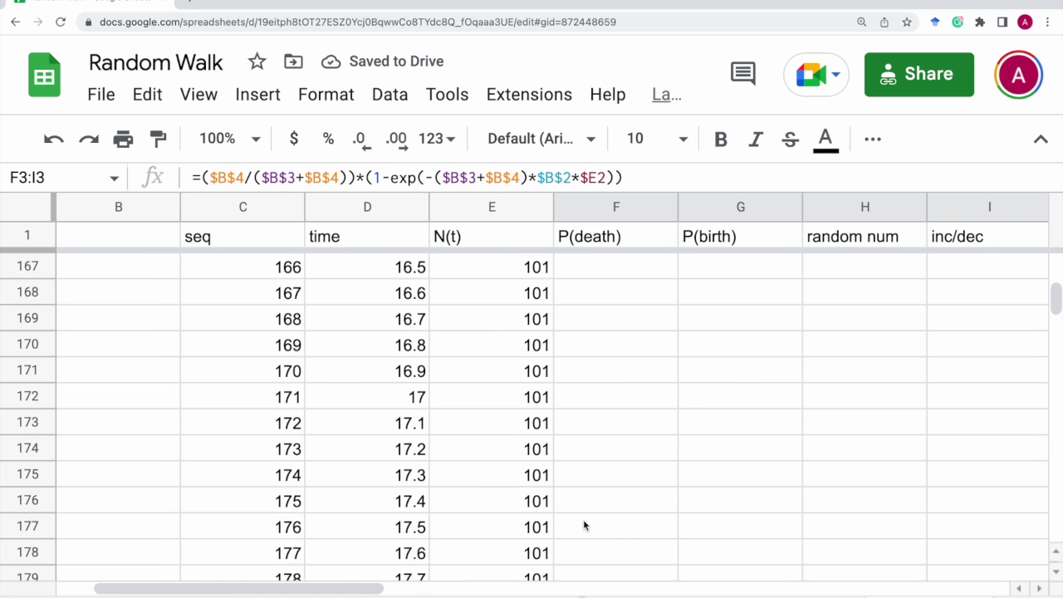
pyautogui.scroll(-20, 584, 522)
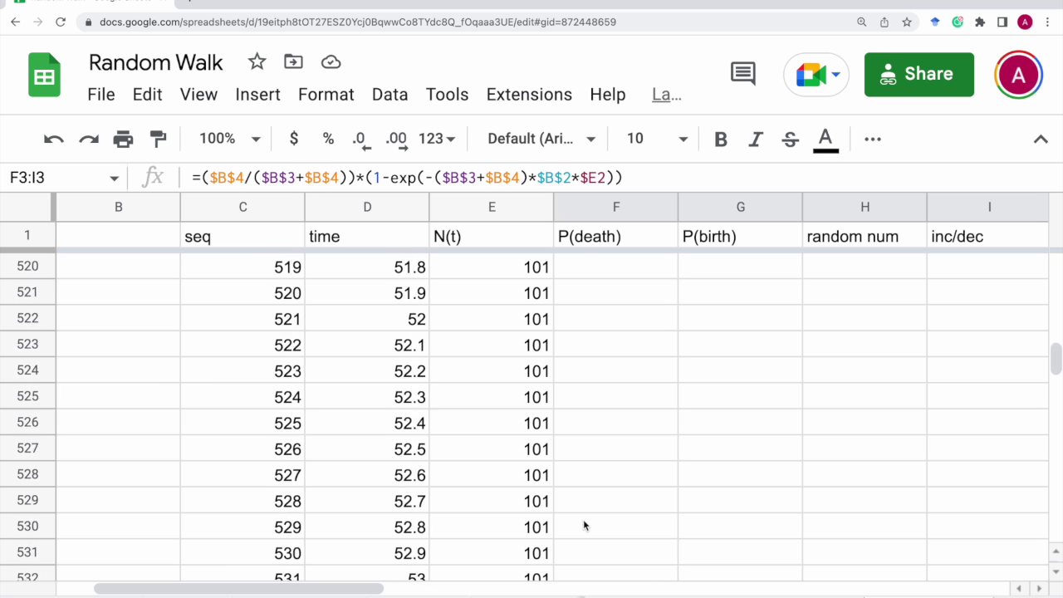
pyautogui.scroll(-20, 583, 526)
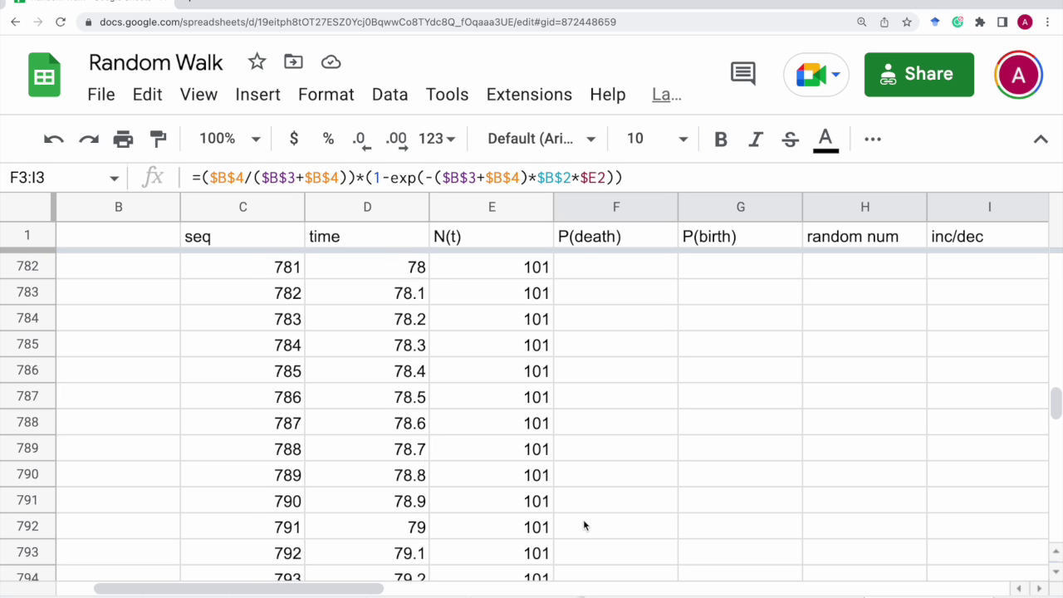
pyautogui.scroll(-20, 584, 526)
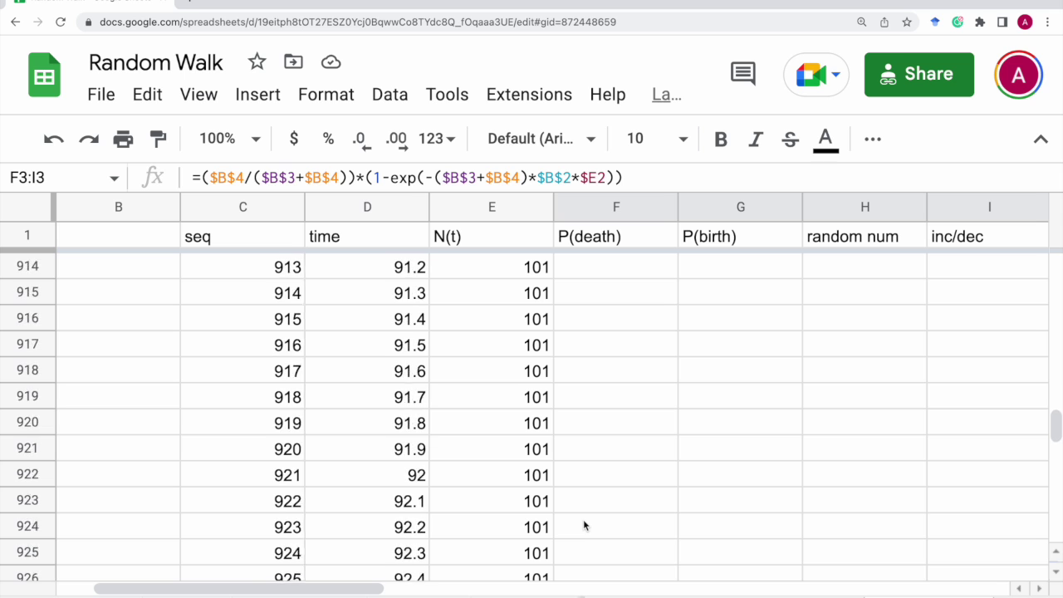
pyautogui.scroll(-17, 584, 524)
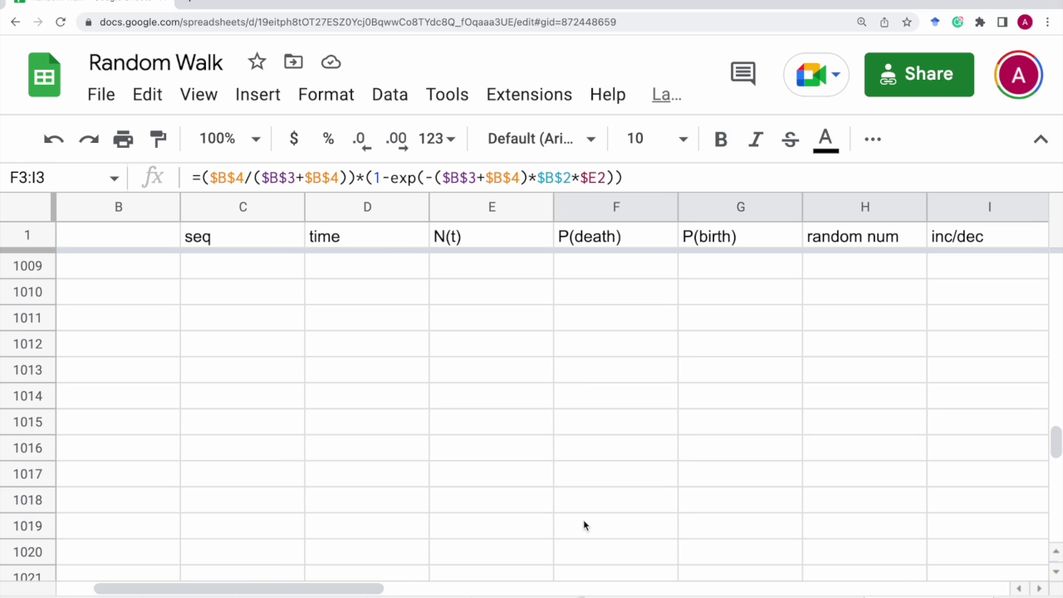
pyautogui.scroll(8, 583, 523)
pyautogui.scroll(-2, 583, 523)
pyautogui.scroll(-2, 583, 519)
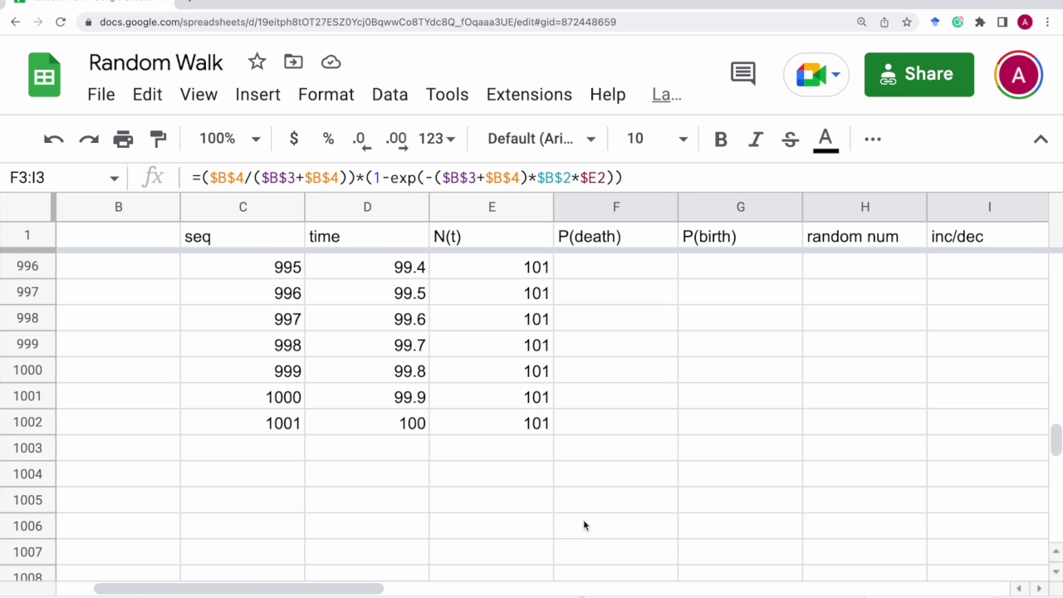
pyautogui.keyDown('shift'); pyautogui.click(593, 422); pyautogui.keyUp('shift')
pyautogui.hotkey('ctrl', 'v')
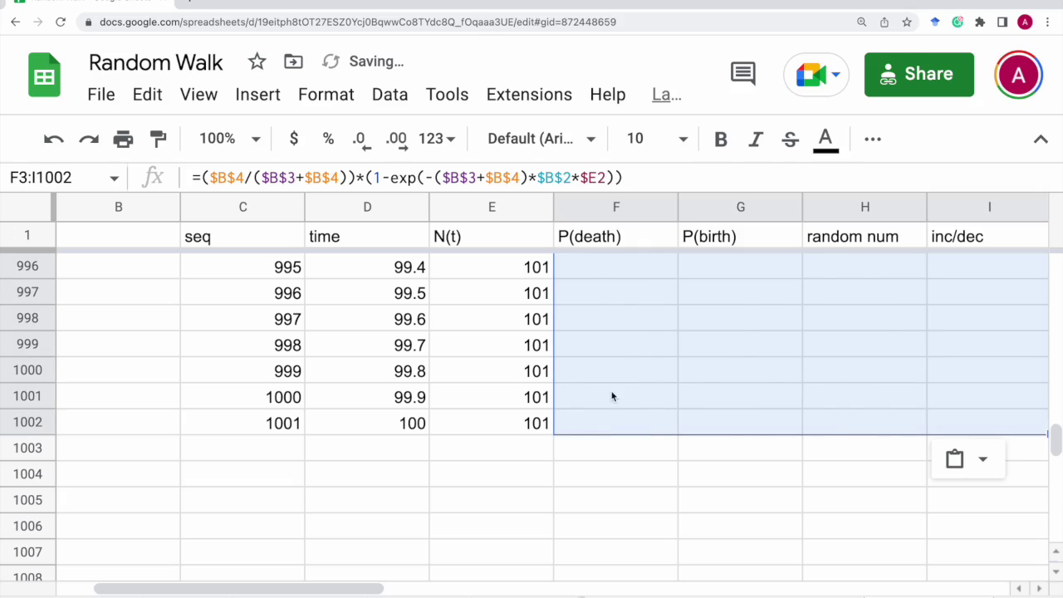
# - Return to the top of the sheet, zoom out, and select the time column
pyautogui.scroll(20, 613, 396)
pyautogui.scroll(20, 613, 396)
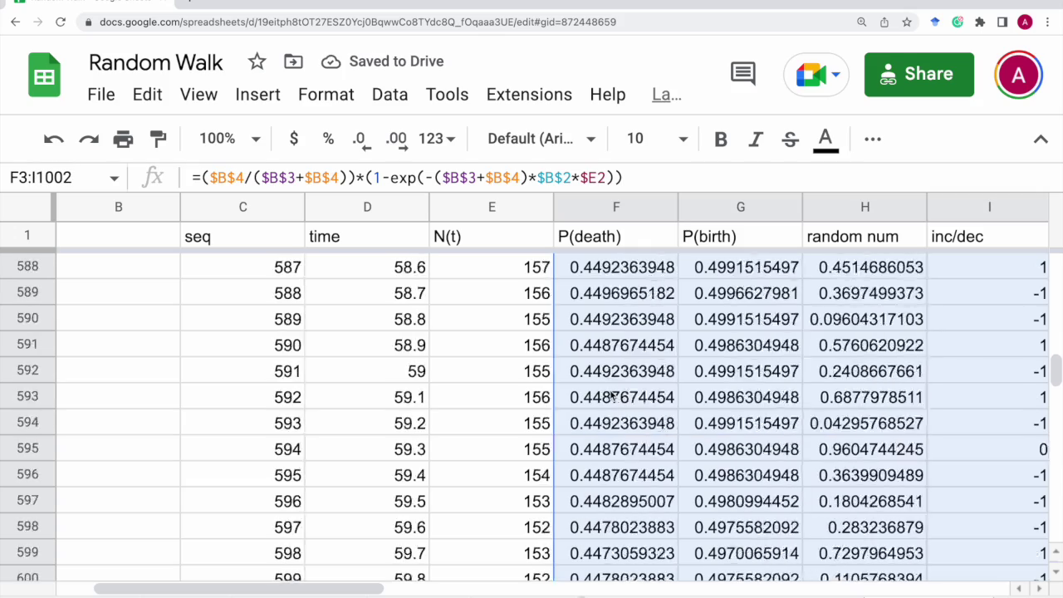
pyautogui.scroll(20, 614, 396)
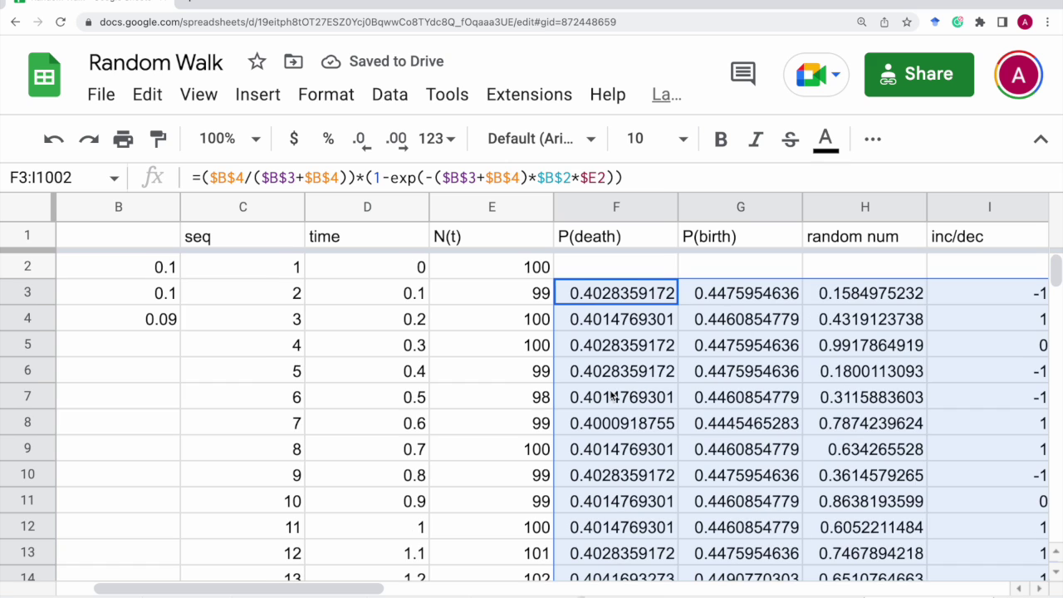
pyautogui.hotkey('ctrl', '-')
pyautogui.hotkey('ctrl', '-')
pyautogui.hotkey('ctrl', '-')
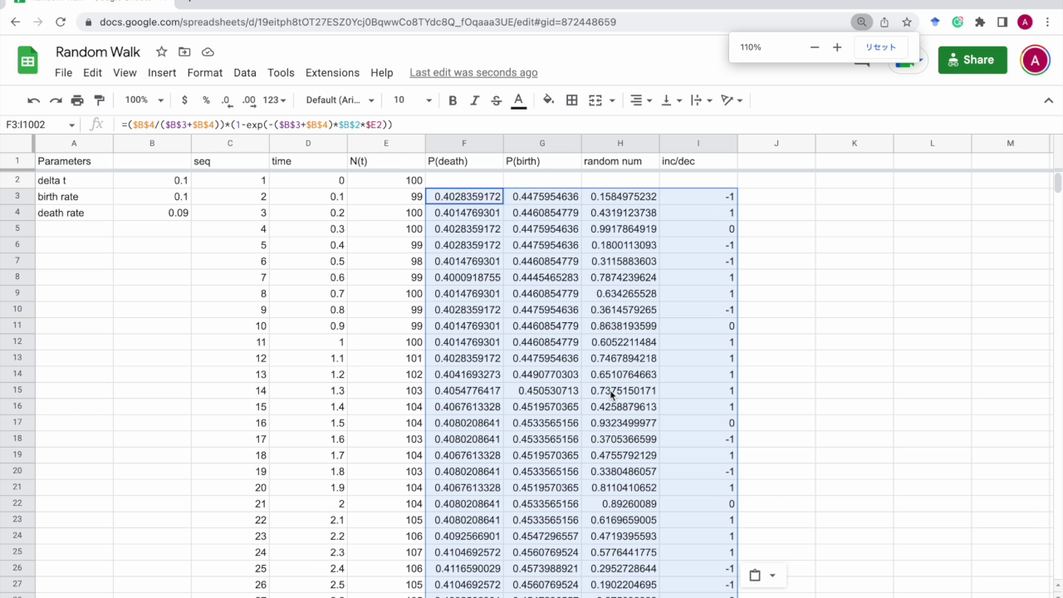
pyautogui.click(305, 144)
# - Insert a line chart of columns D:E with time as the x-axis, plotting only N(t)
pyautogui.keyDown('shift'); pyautogui.click(363, 141); pyautogui.keyUp('shift')
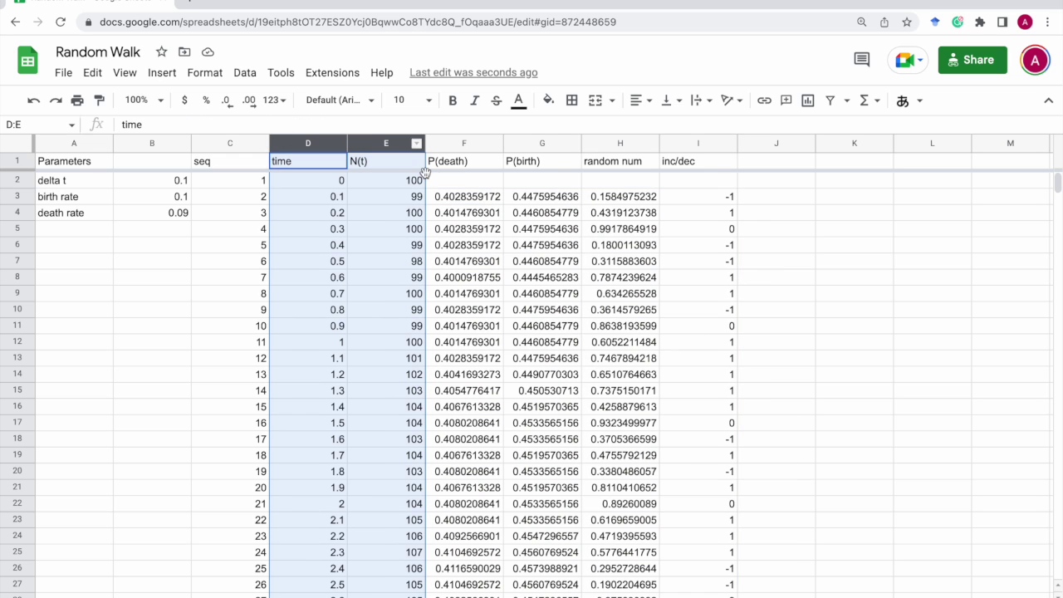
pyautogui.click(808, 101)
pyautogui.click(924, 341)
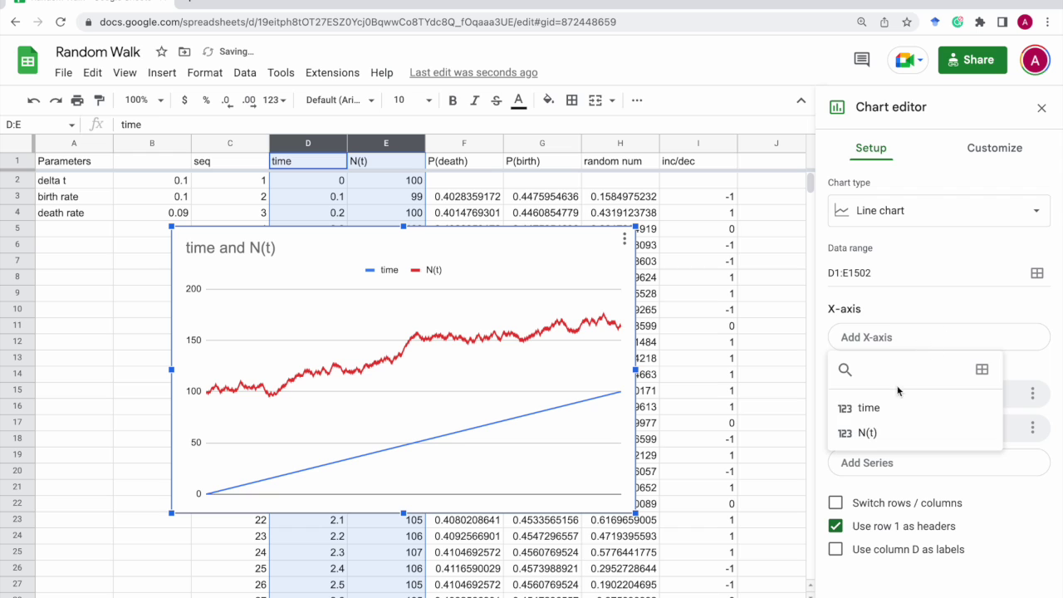
pyautogui.click(885, 409)
pyautogui.click(1019, 439)
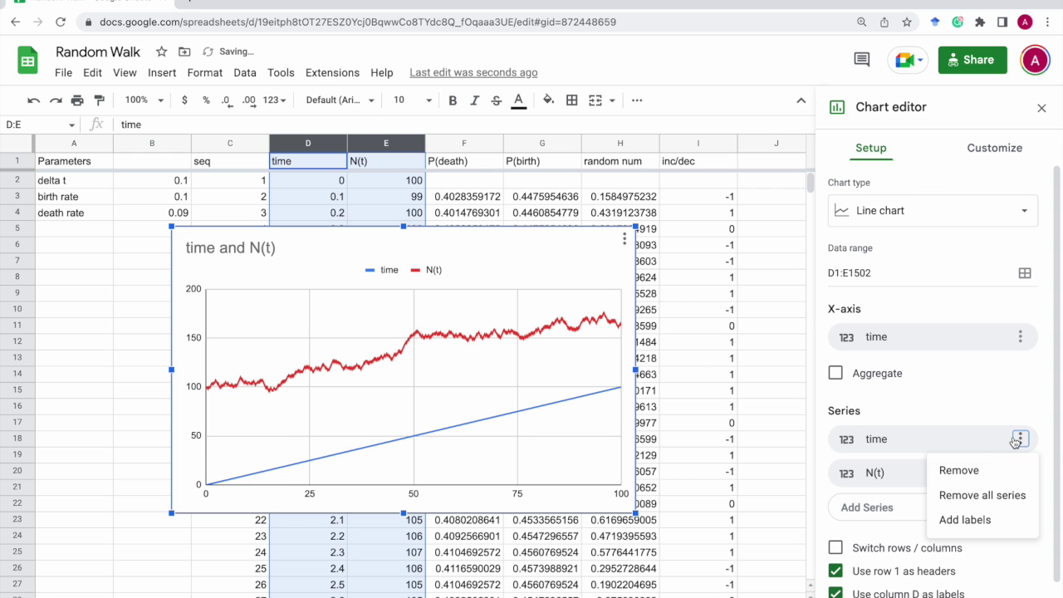
pyautogui.click(984, 469)
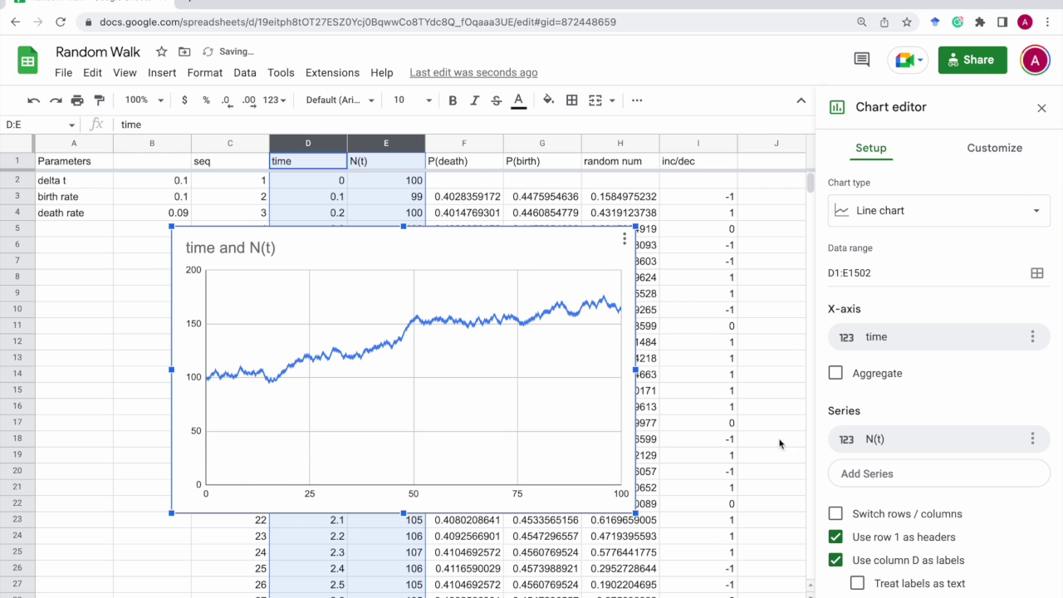
pyautogui.click(1042, 108)
# - Move the chart left so it sits beside the parameters block
pyautogui.click(538, 259)
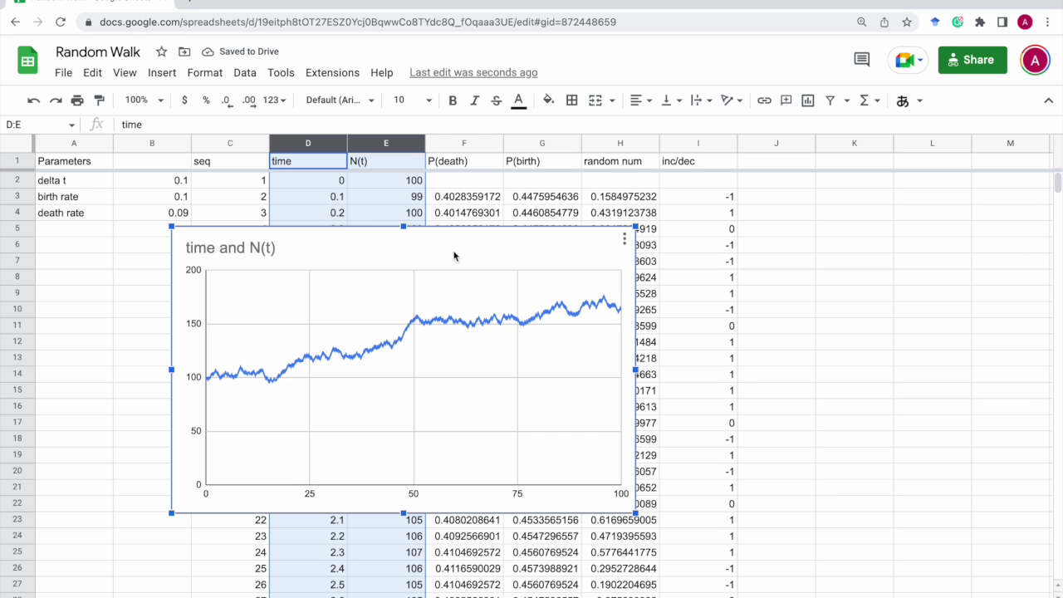
pyautogui.moveTo(441, 249); pyautogui.dragTo(676, 239)
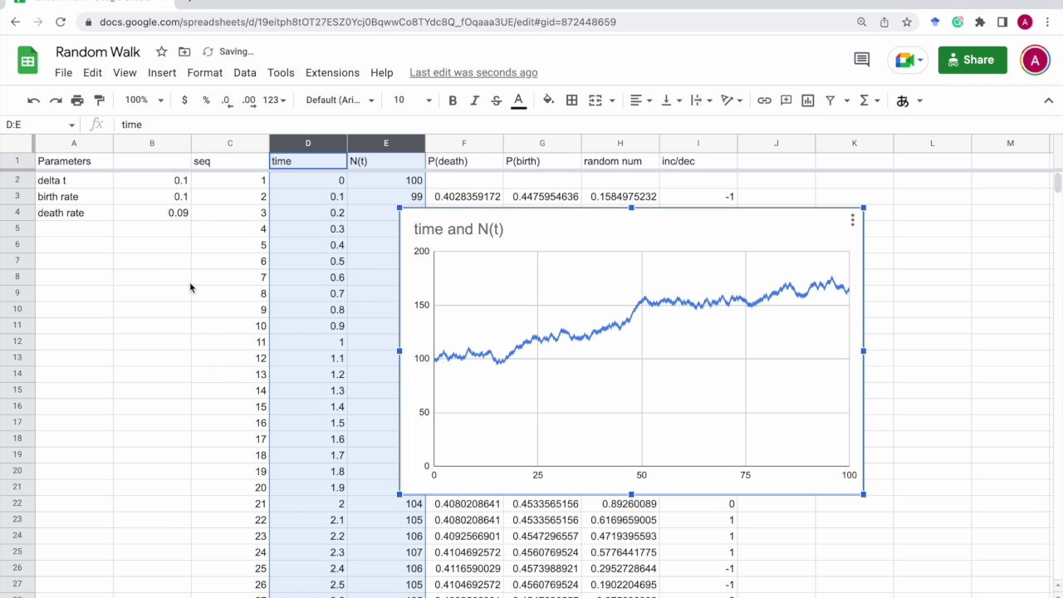
pyautogui.press('super+plus')
pyautogui.press('super+plus')
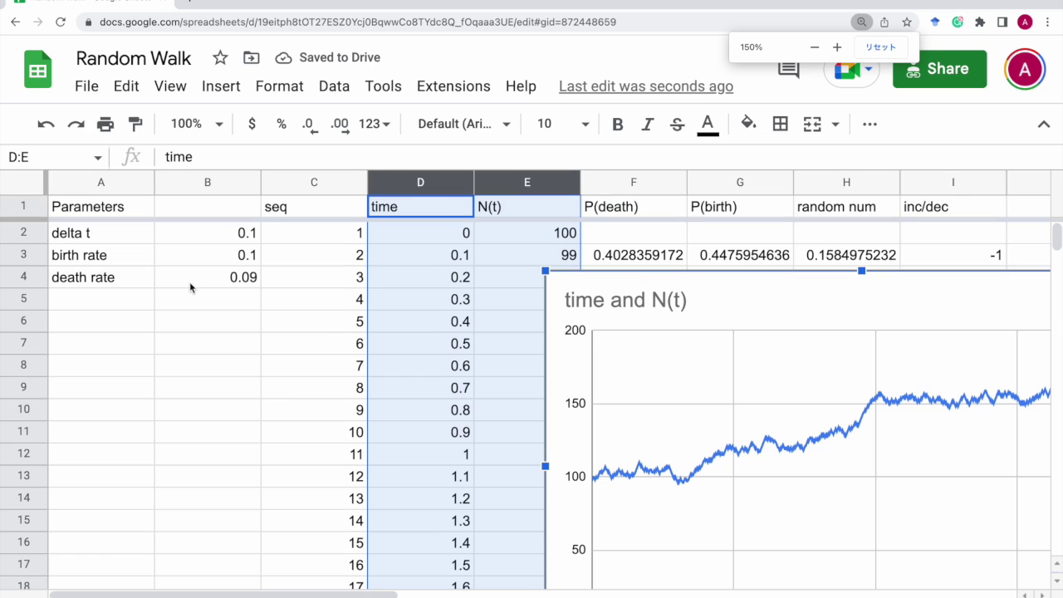
pyautogui.moveTo(584, 280); pyautogui.dragTo(415, 229)
pyautogui.click(78, 321)
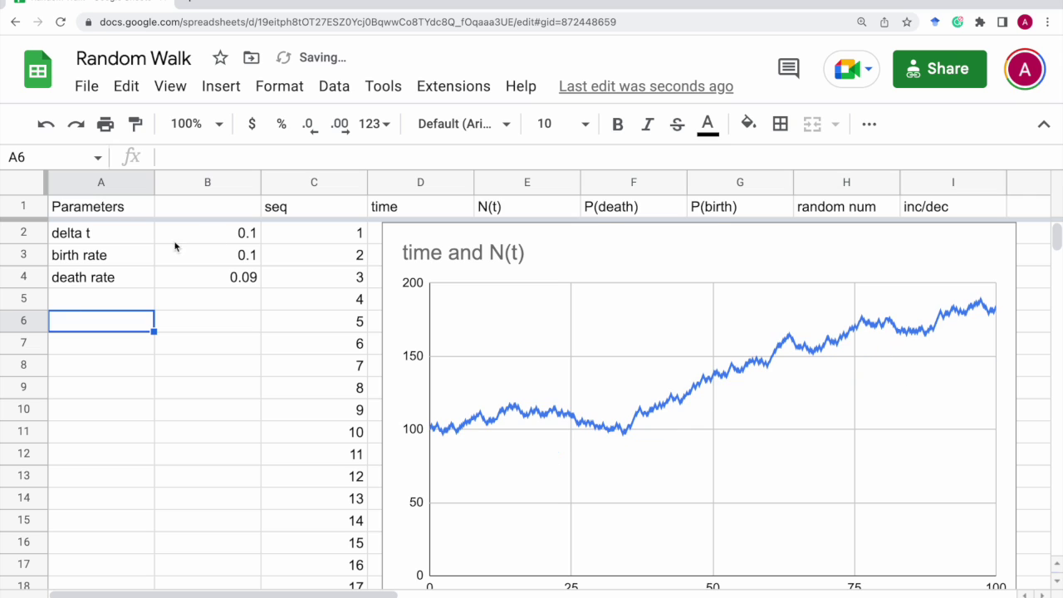
# - Try a birth rate of 0.2 in B3
pyautogui.click(238, 260)
pyautogui.write('0.')
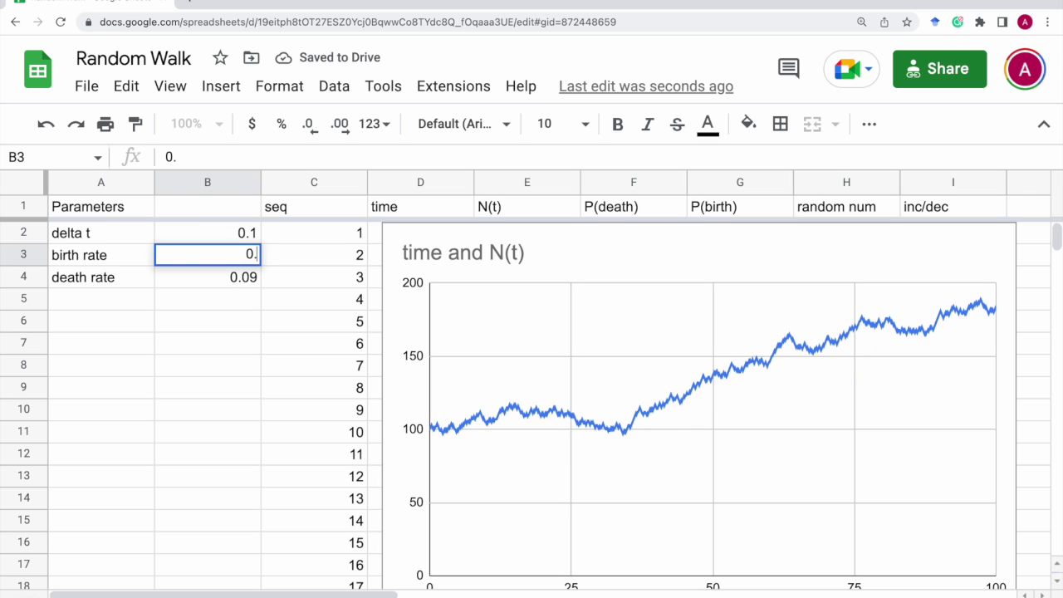
pyautogui.write('2')
pyautogui.press('Return')
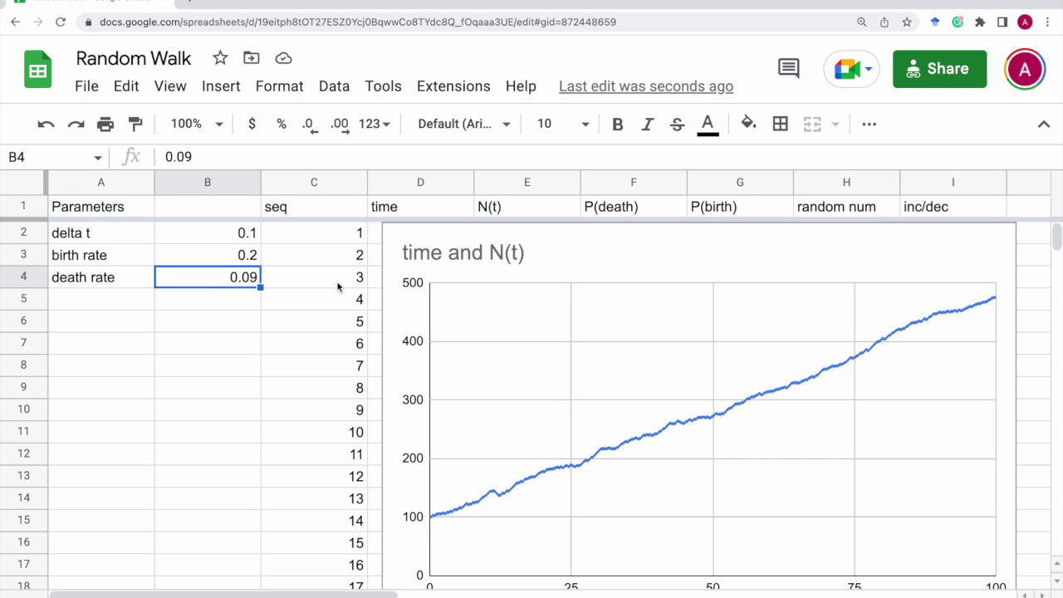
# - Restore the birth rate to 0.1 and set the death rate in B4 to 0.12
pyautogui.click(247, 261)
pyautogui.write('0.1')
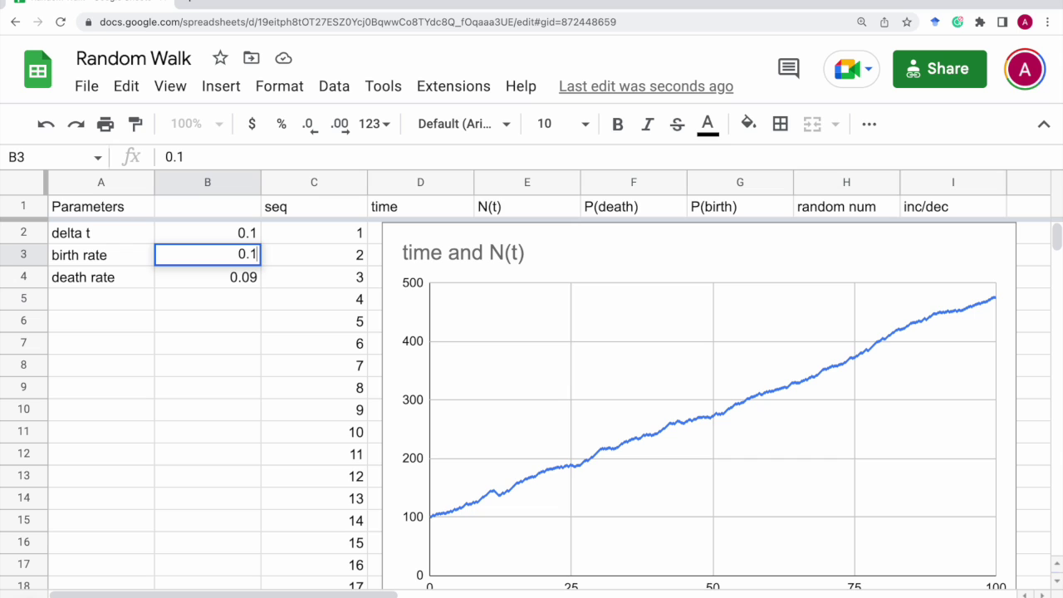
pyautogui.press('Return')
pyautogui.write('0.')
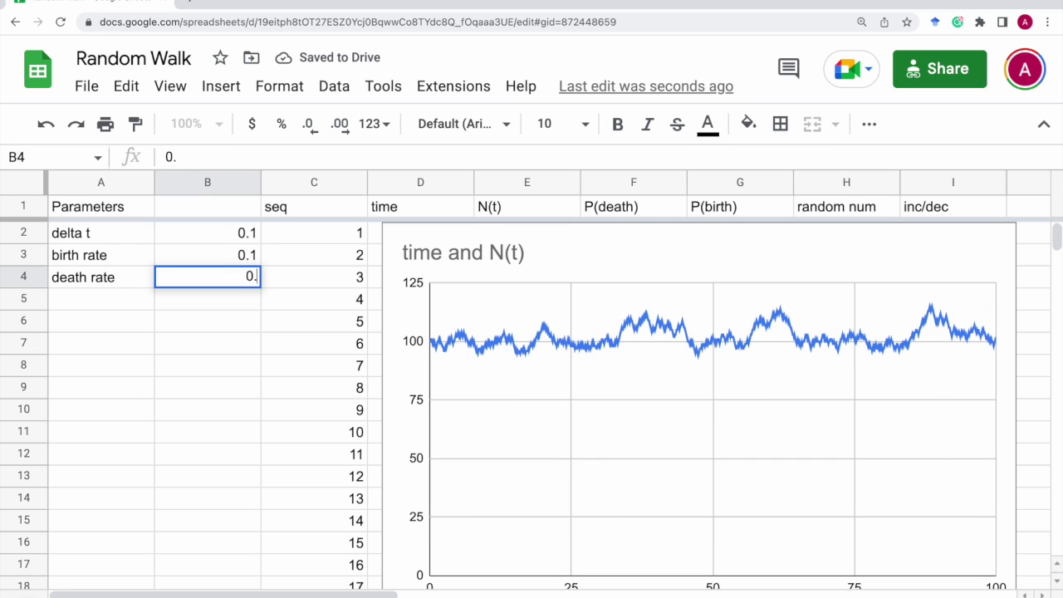
pyautogui.write('12')
pyautogui.press('Return')
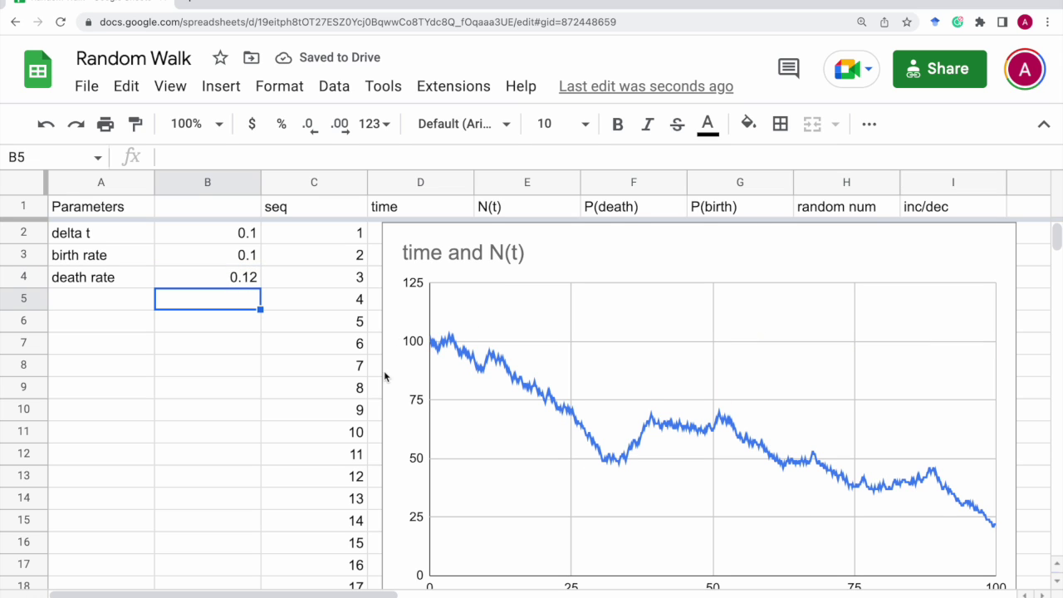
pyautogui.click(218, 250)
pyautogui.click(108, 331)
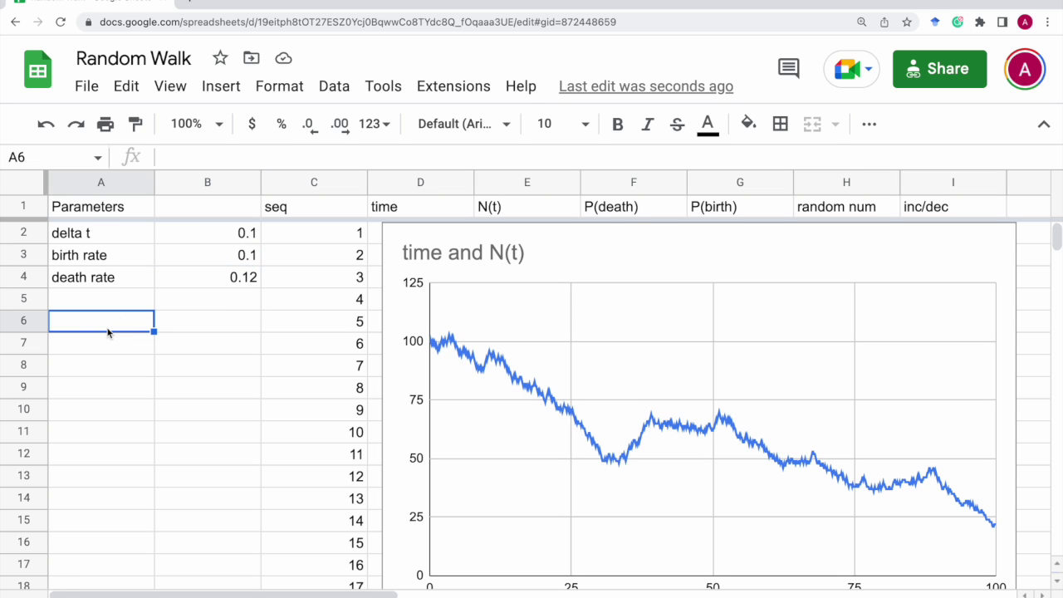